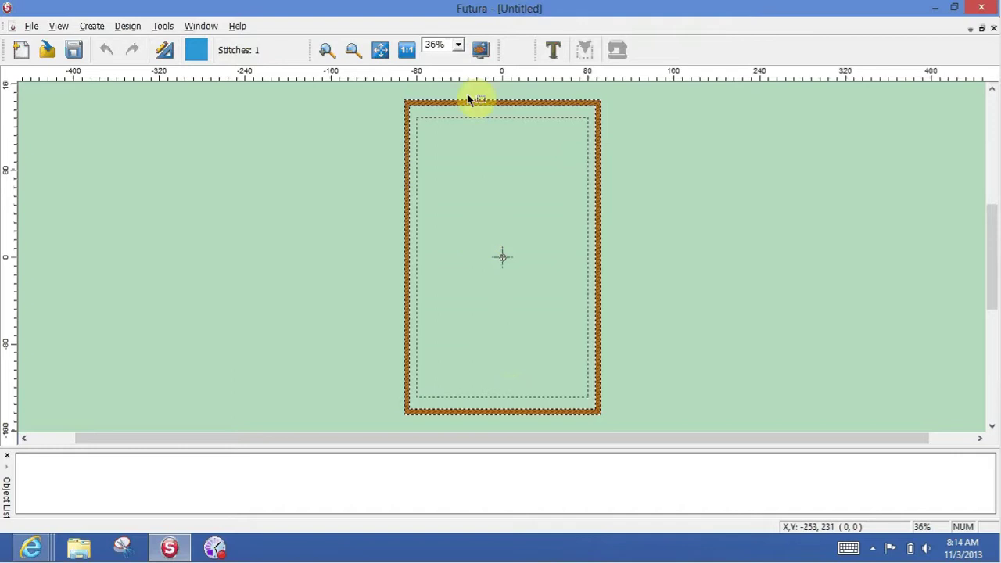
Zoom the view of the empty hoop to 200%
click(460, 47)
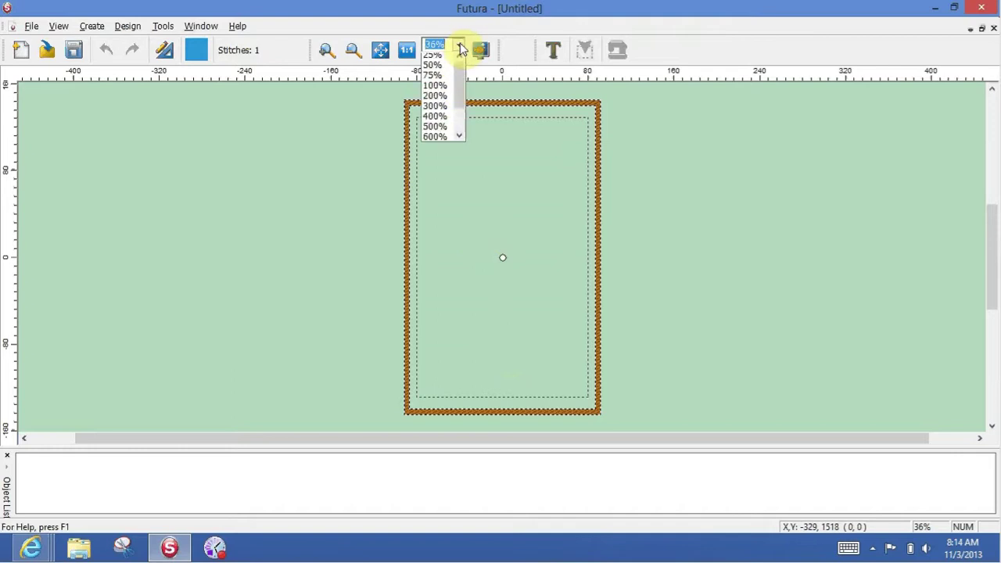
click(436, 100)
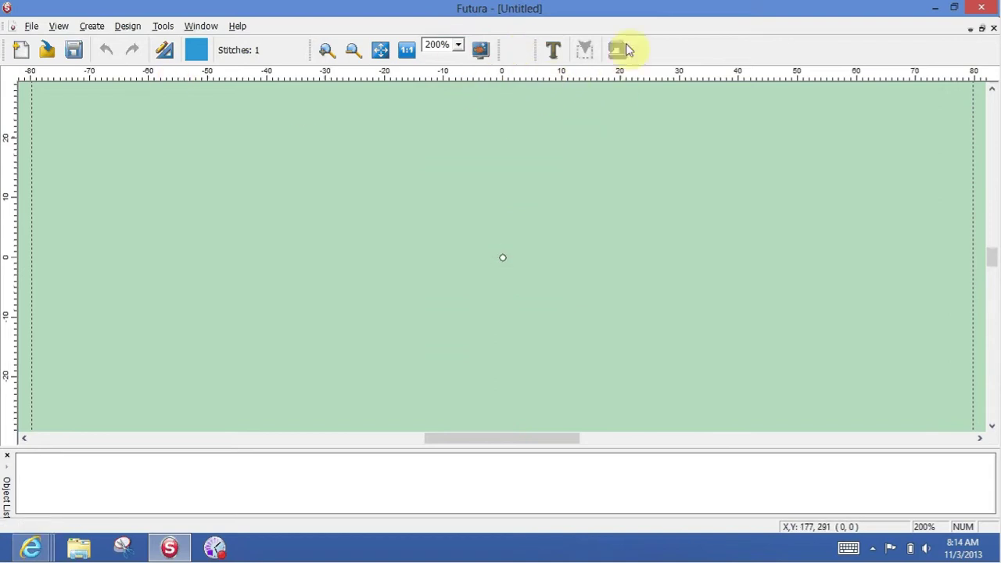
click(162, 27)
mouse_move(128, 31)
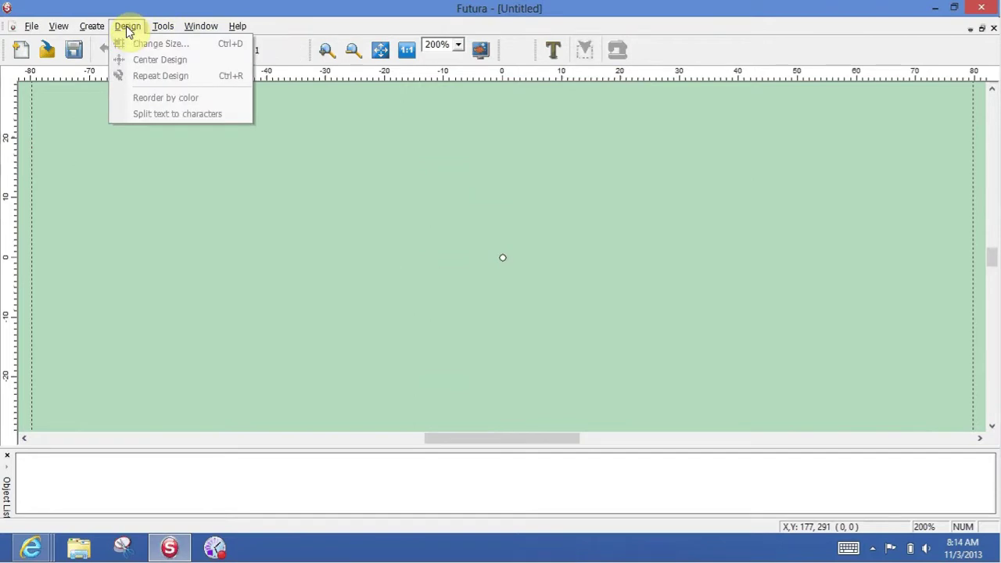
mouse_move(162, 30)
mouse_move(90, 32)
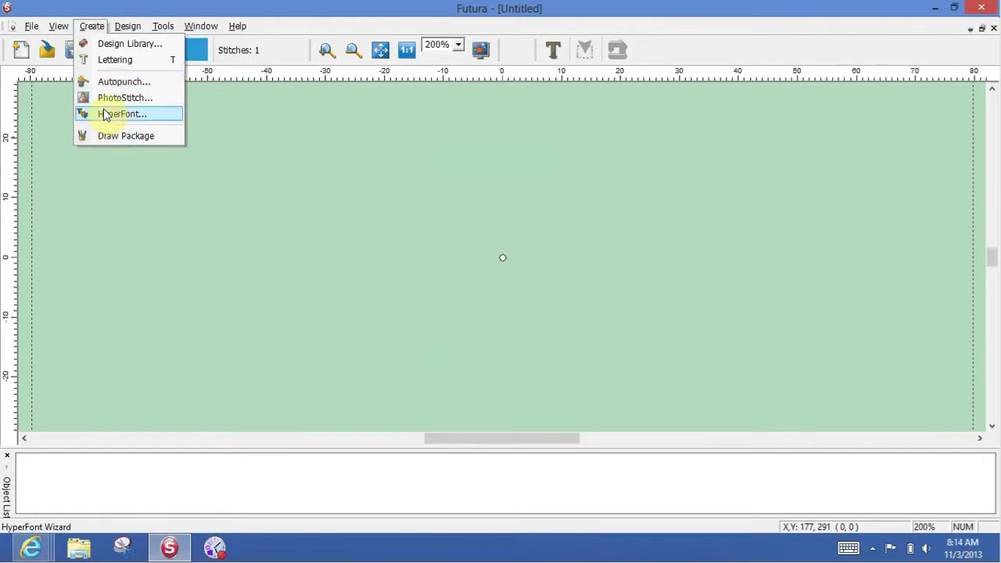
right_click(669, 54)
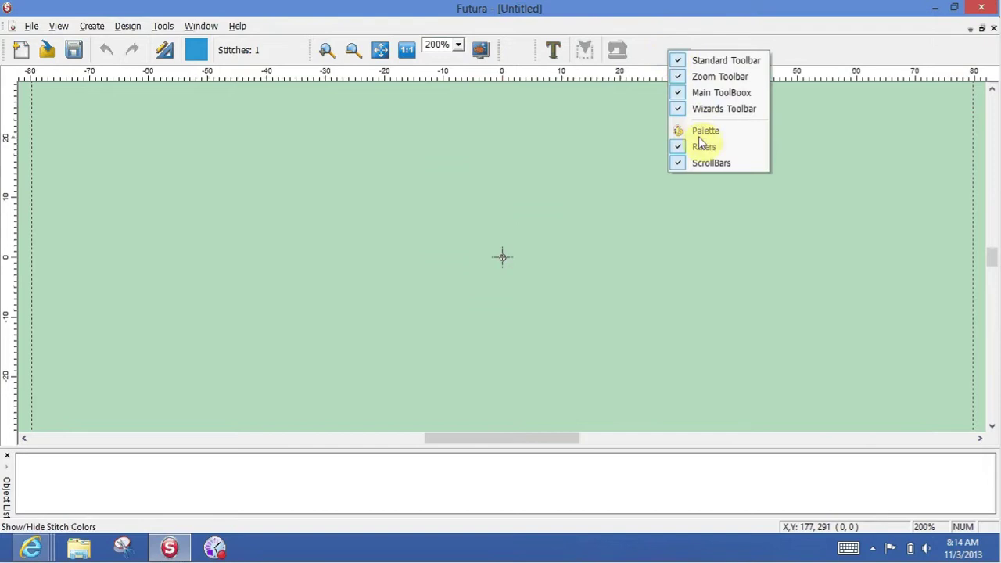
click(656, 59)
right_click(670, 50)
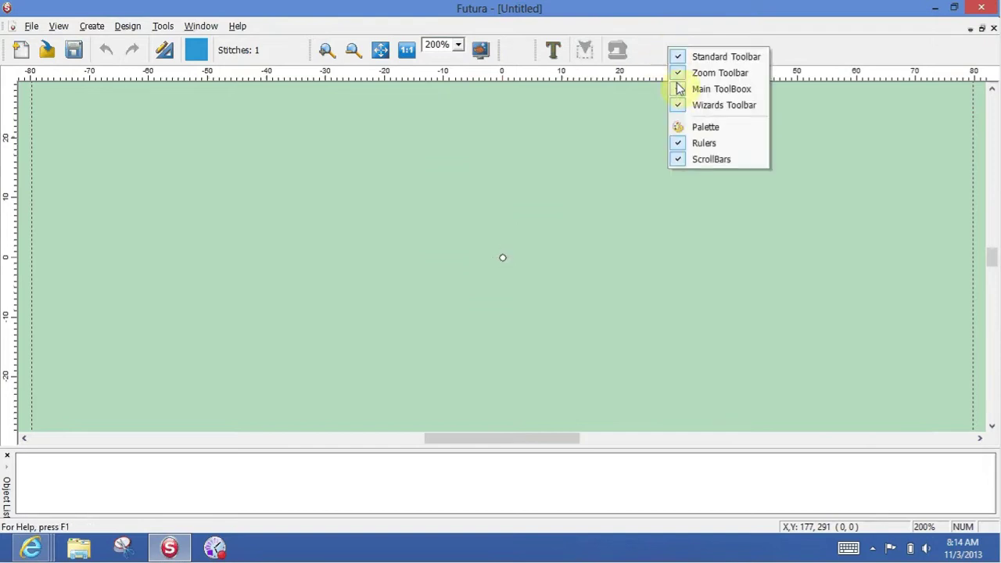
click(704, 128)
click(305, 162)
click(127, 26)
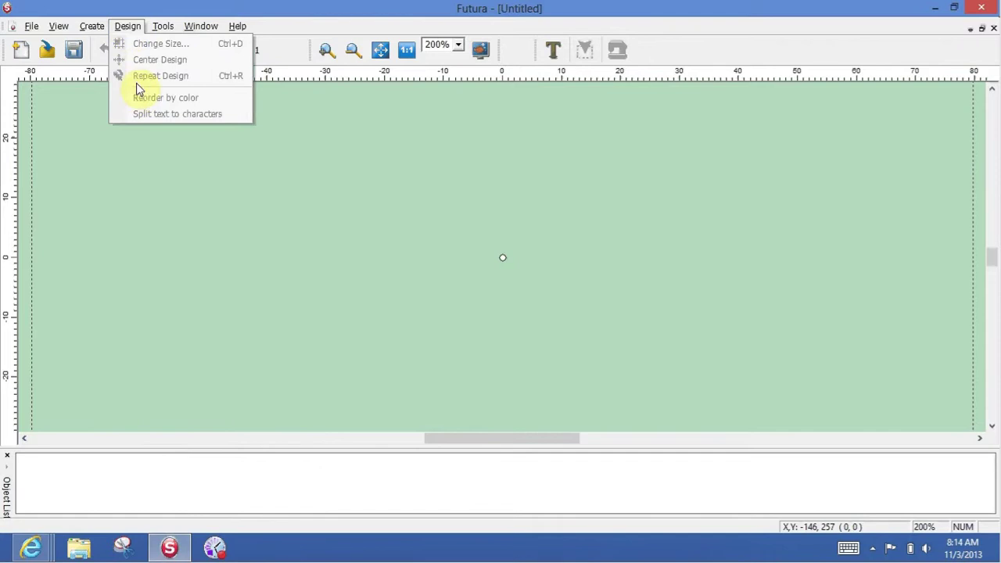
click(94, 23)
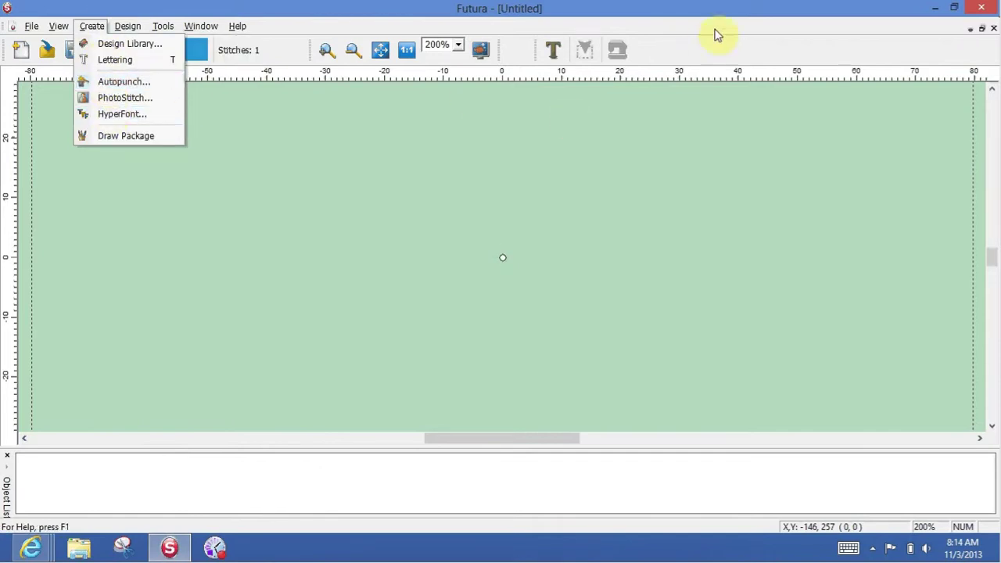
key(Escape)
right_click(690, 61)
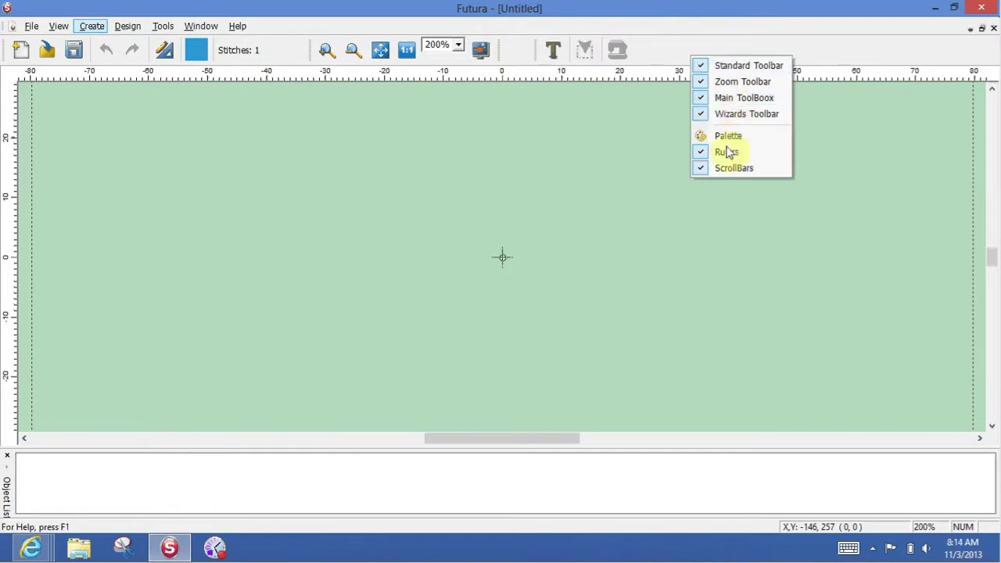
click(703, 115)
right_click(698, 48)
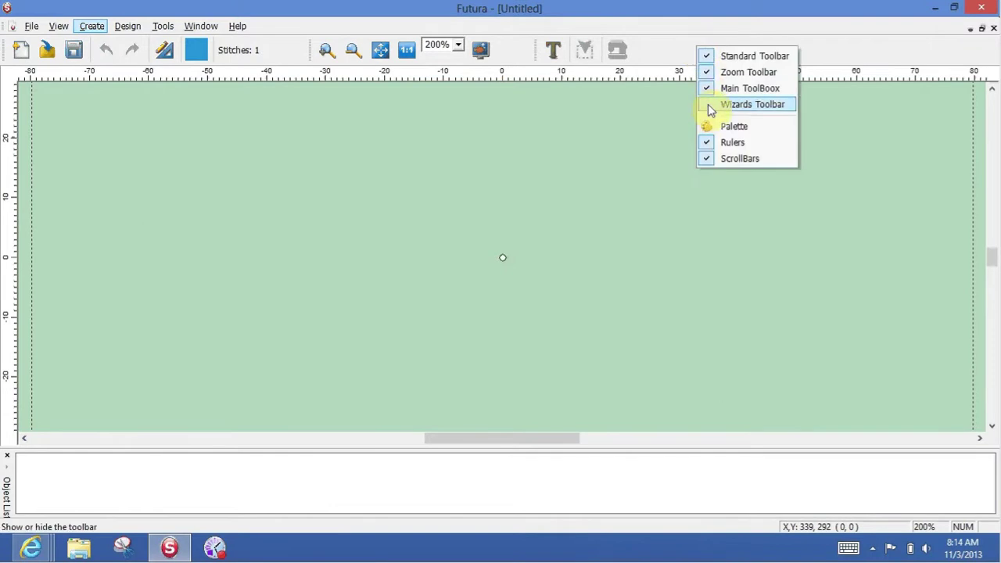
click(709, 105)
right_click(699, 51)
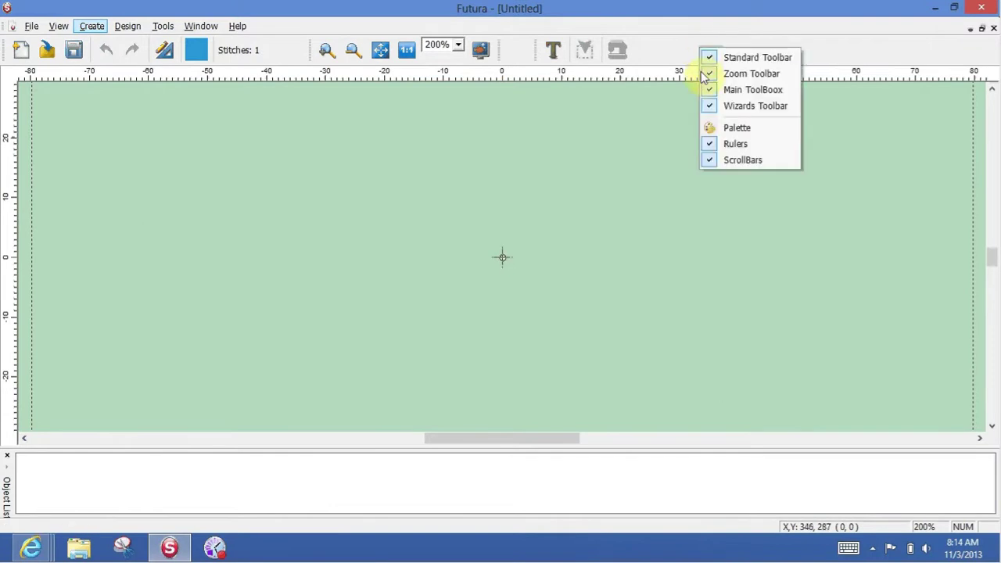
click(711, 96)
right_click(701, 50)
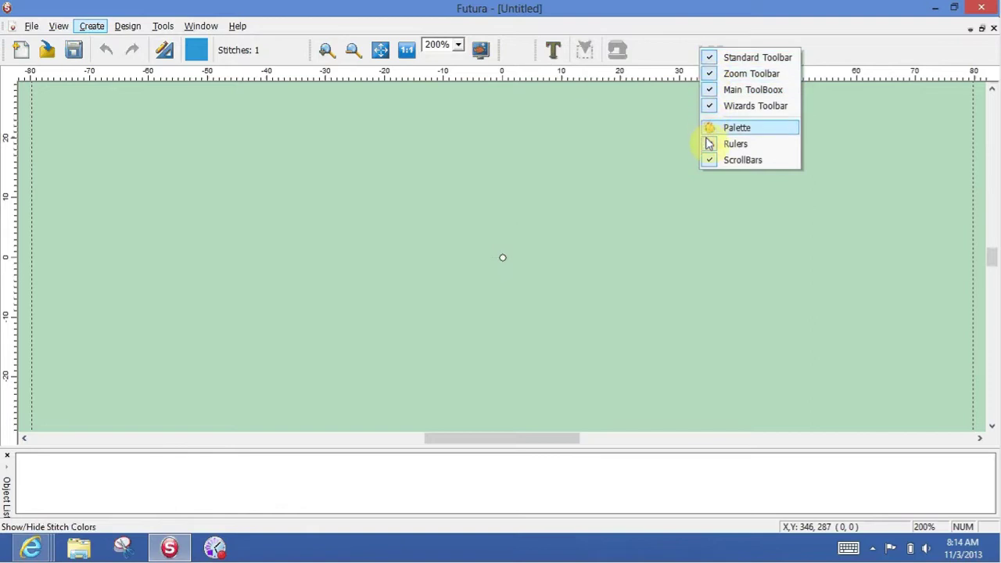
right_click(513, 58)
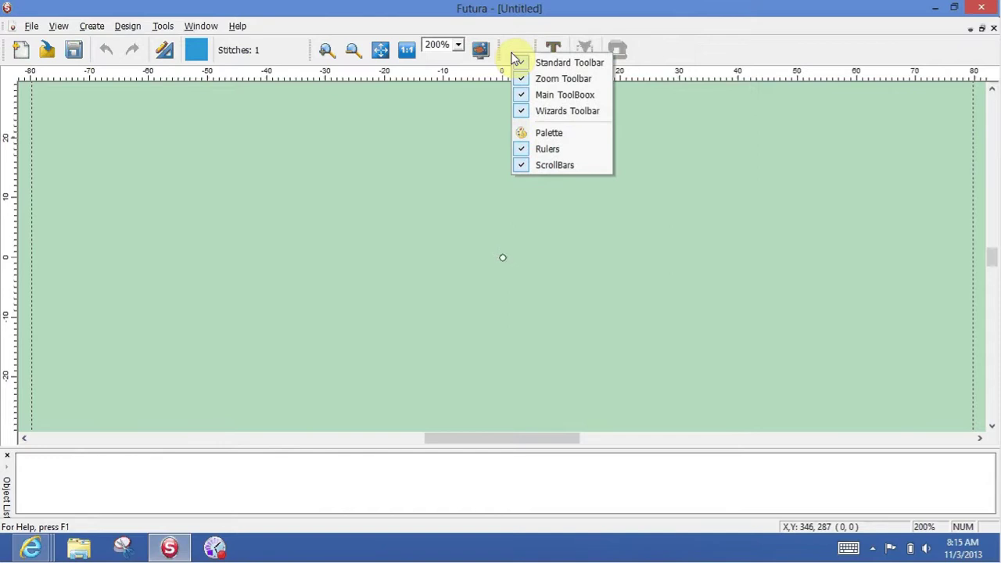
Launch the HyperFont Wizard from the Create menu
click(128, 28)
click(90, 25)
click(92, 27)
click(107, 114)
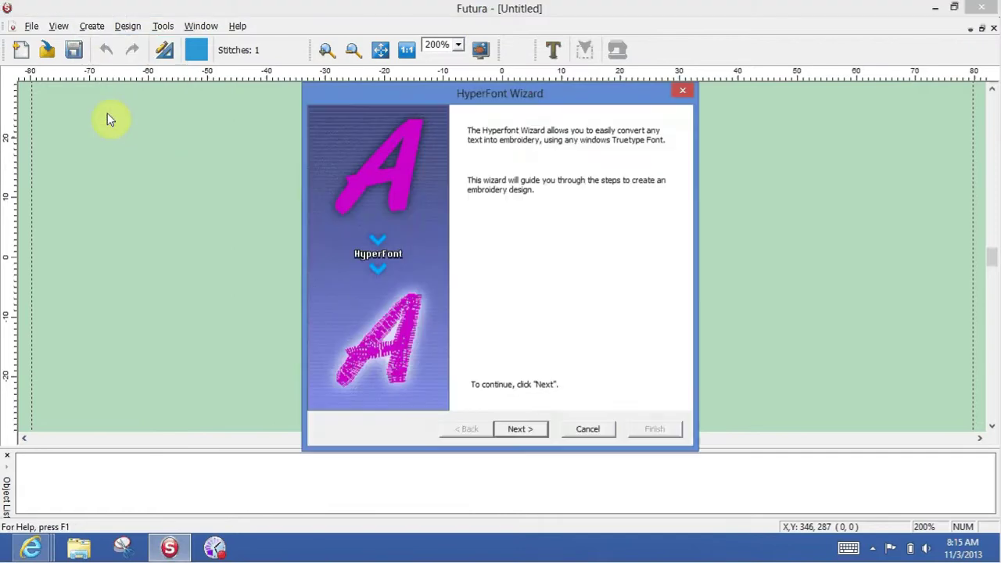
Advance to the Enter Text step and type the person's full name
click(522, 430)
click(514, 204)
text(jo)
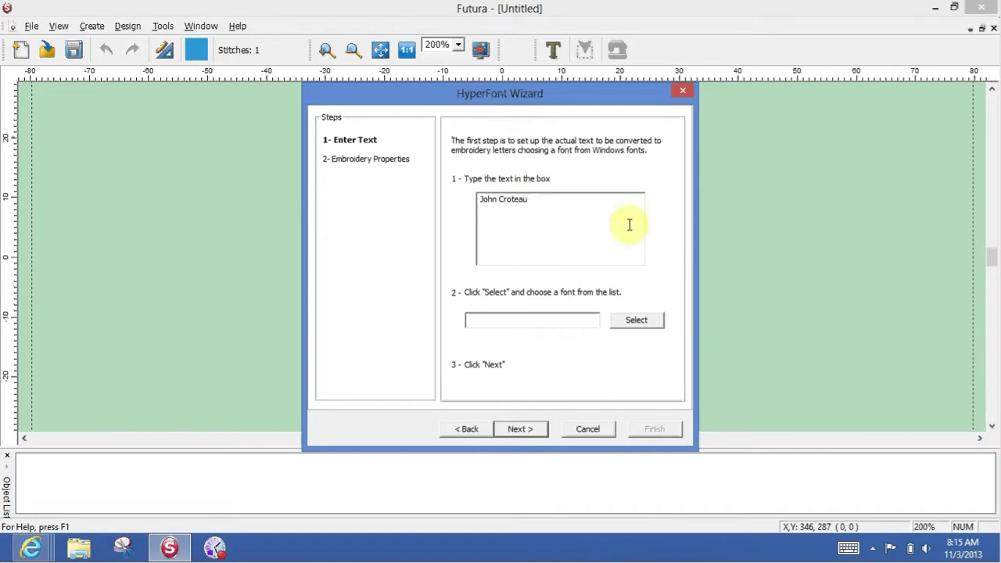
Open the font chooser and preview the name in Bodoni Bd BT
click(640, 319)
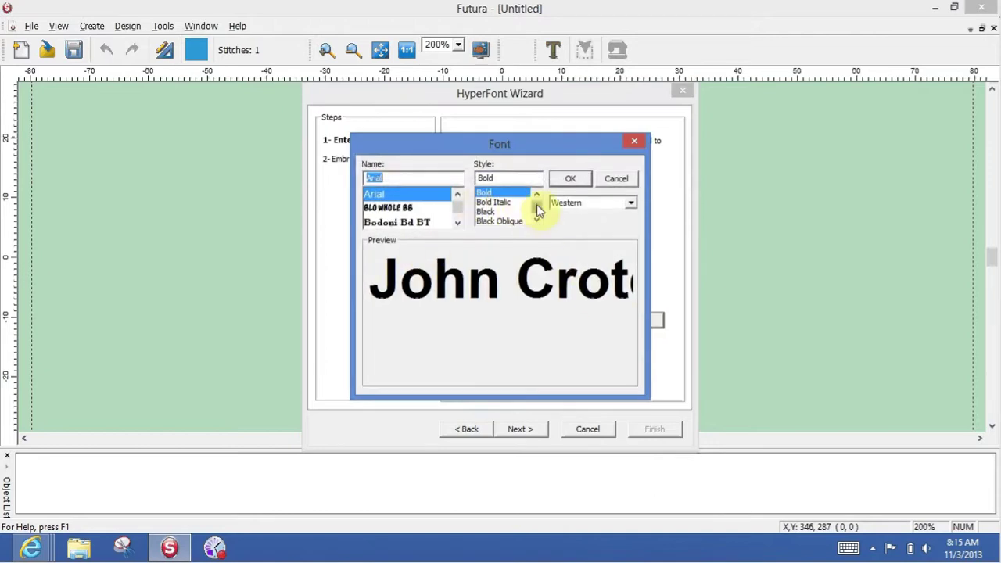
click(416, 222)
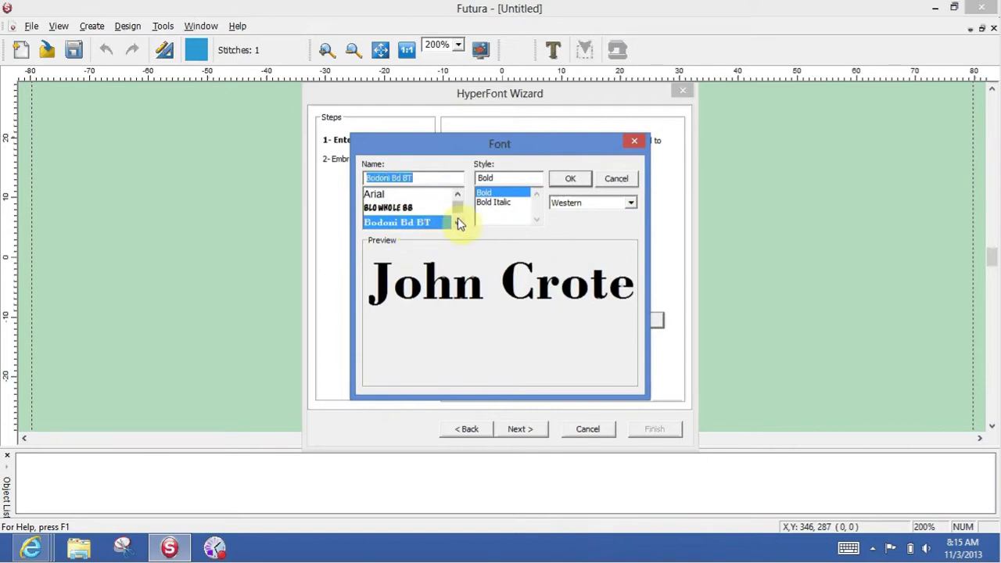
click(459, 224)
click(459, 224)
click(459, 224)
Pick Calibri in the Regular style and confirm it as the font
click(413, 209)
click(459, 217)
click(459, 196)
click(458, 197)
scroll(459, 196, up, 6)
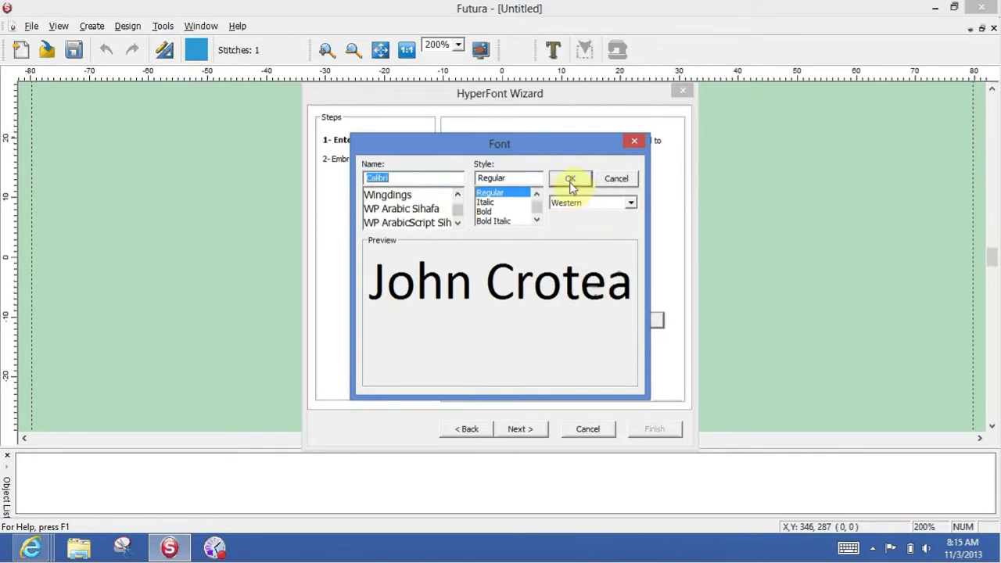
click(493, 203)
click(491, 193)
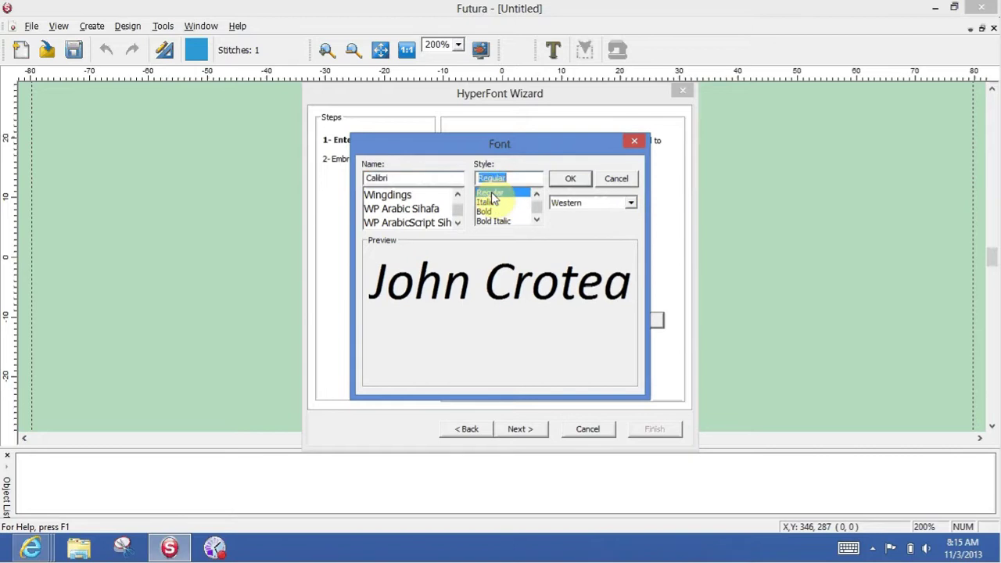
click(572, 178)
Choose column stitch as the filling and finish the wizard to place the Calibri lettering
click(516, 430)
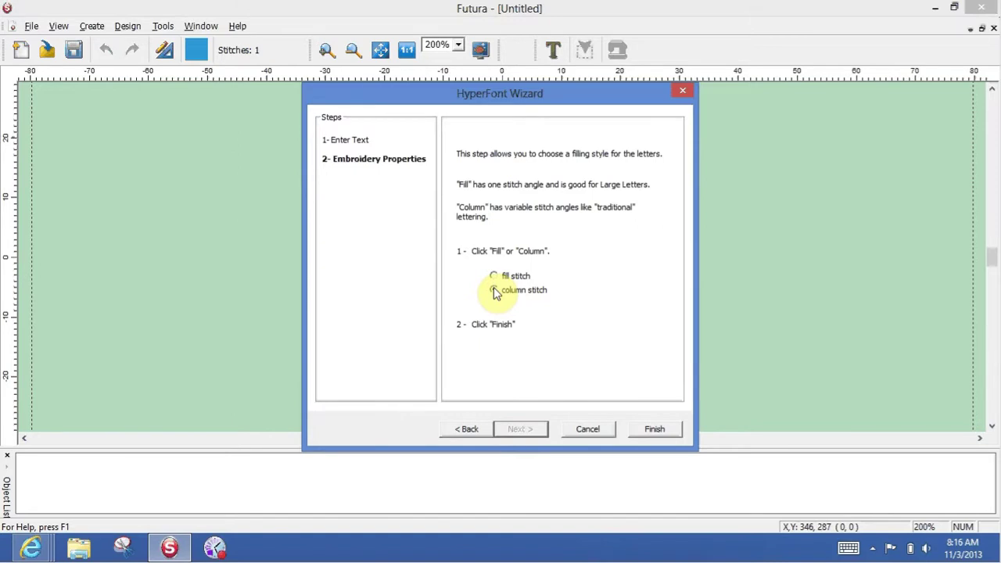
click(494, 292)
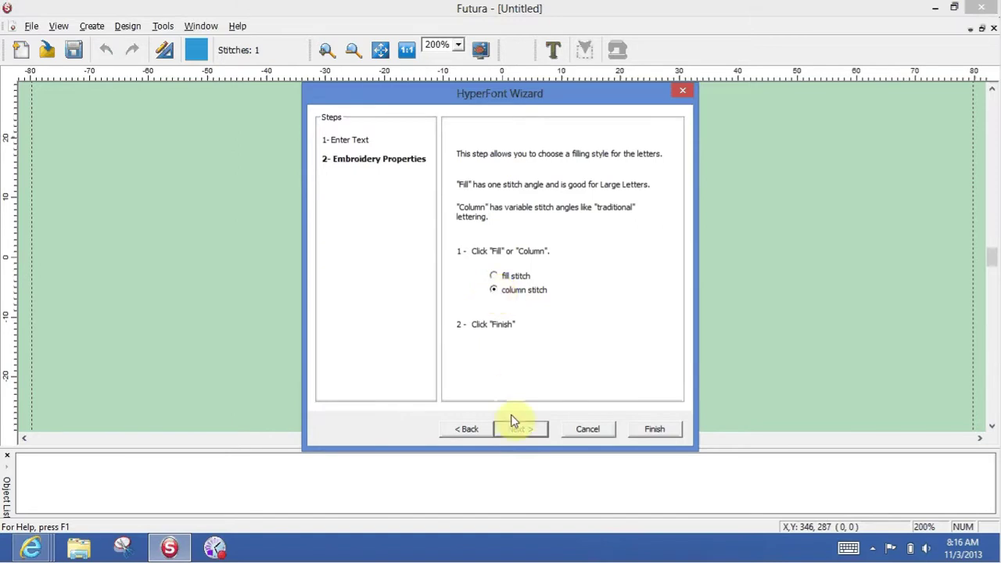
click(655, 430)
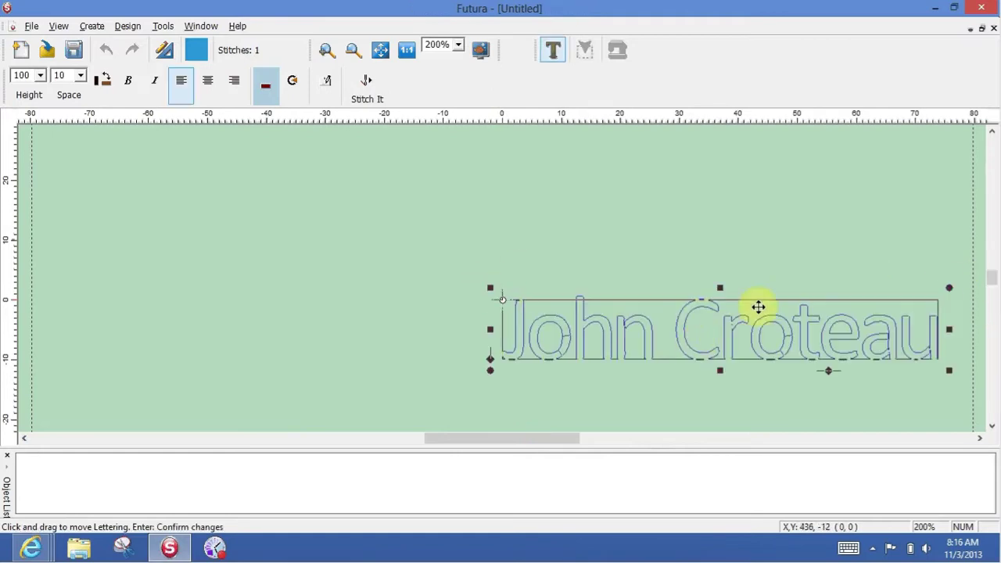
Centre the lettering, make it 350 high, and try letter spacings 0, 10 and 15
drag(759, 307, 516, 274)
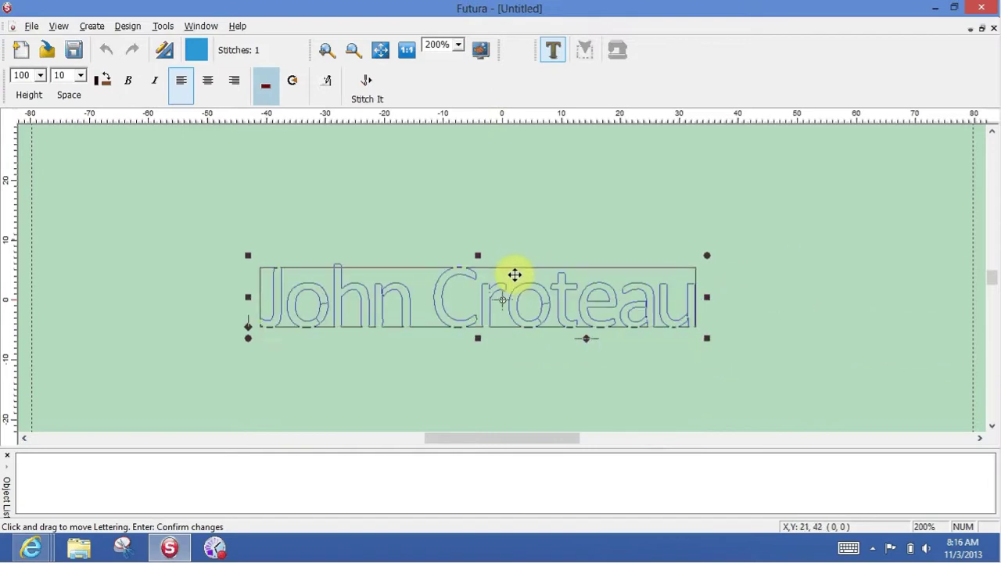
click(40, 75)
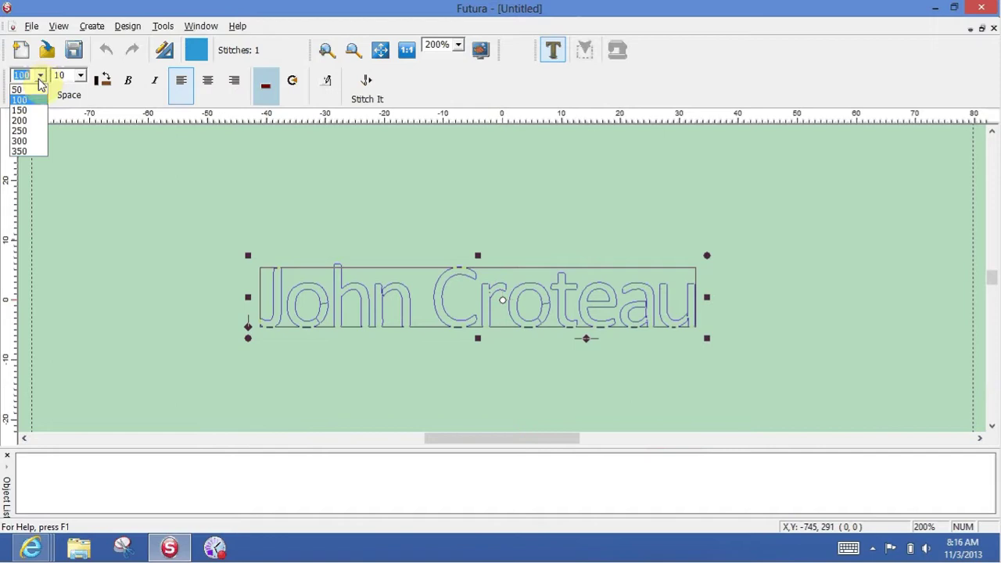
click(27, 151)
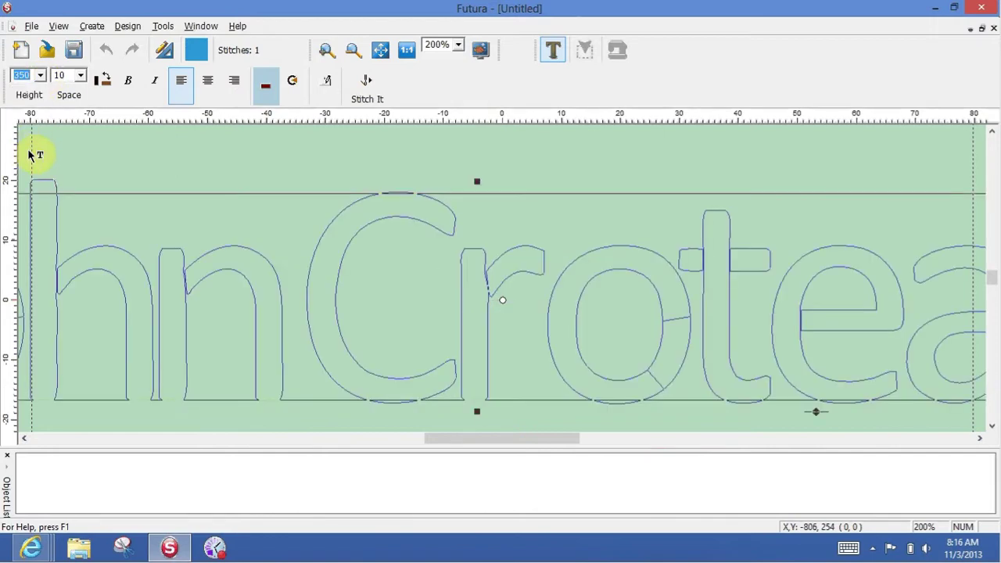
click(80, 76)
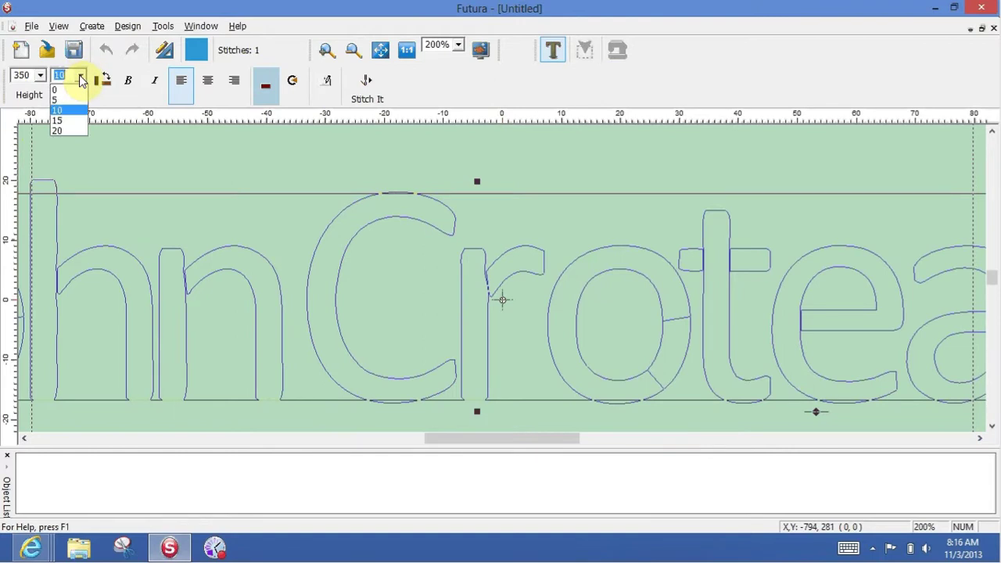
click(68, 91)
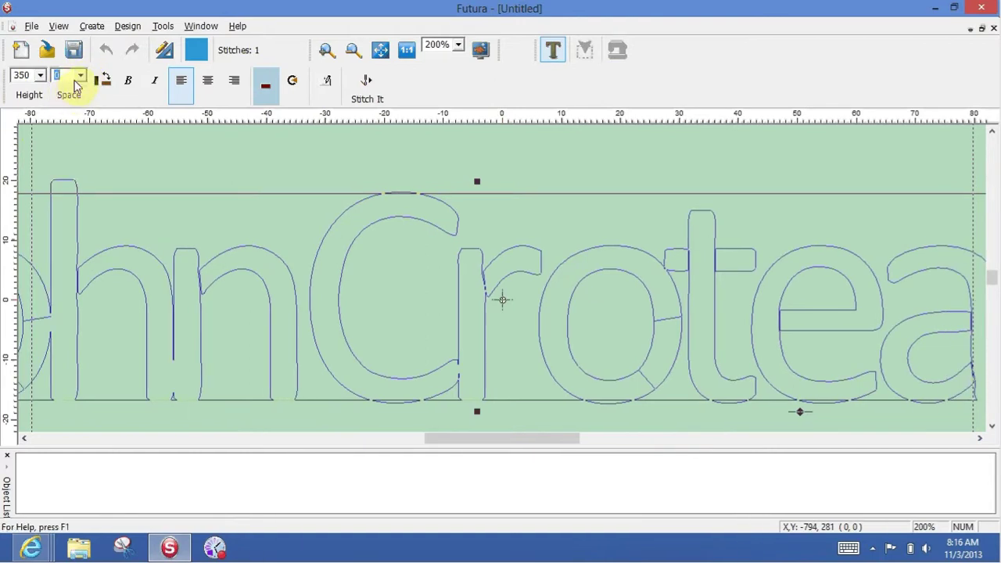
click(80, 76)
click(73, 112)
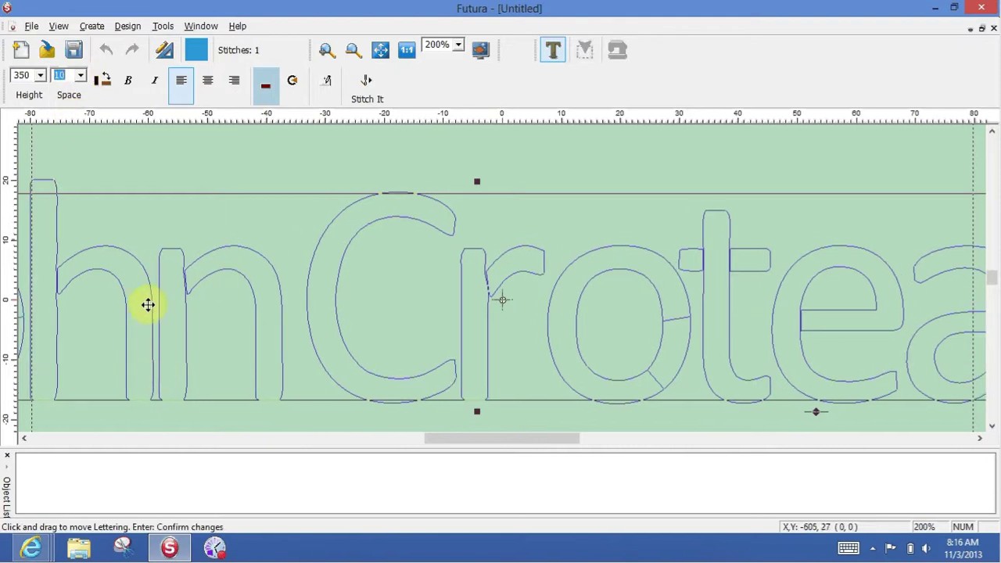
click(81, 76)
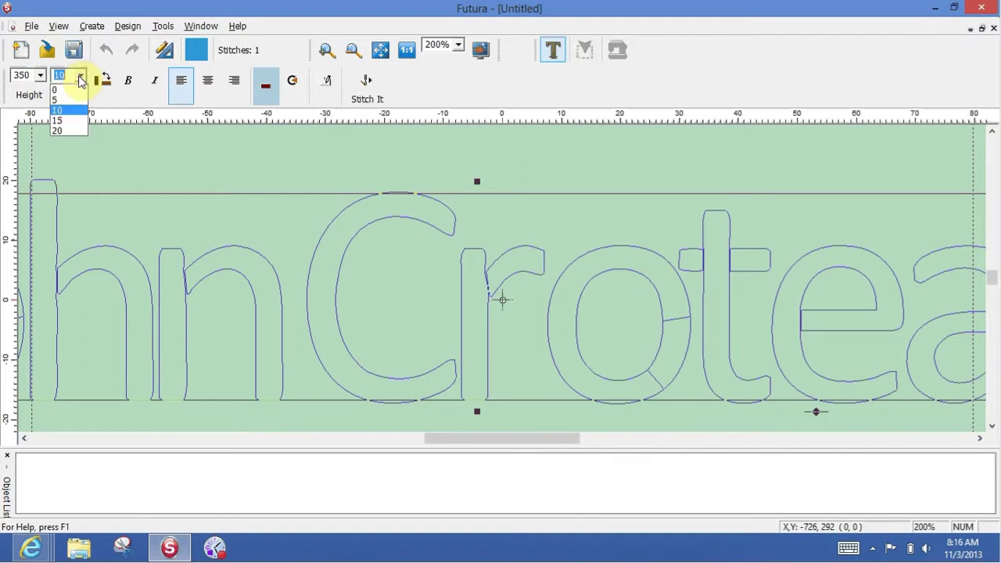
click(77, 120)
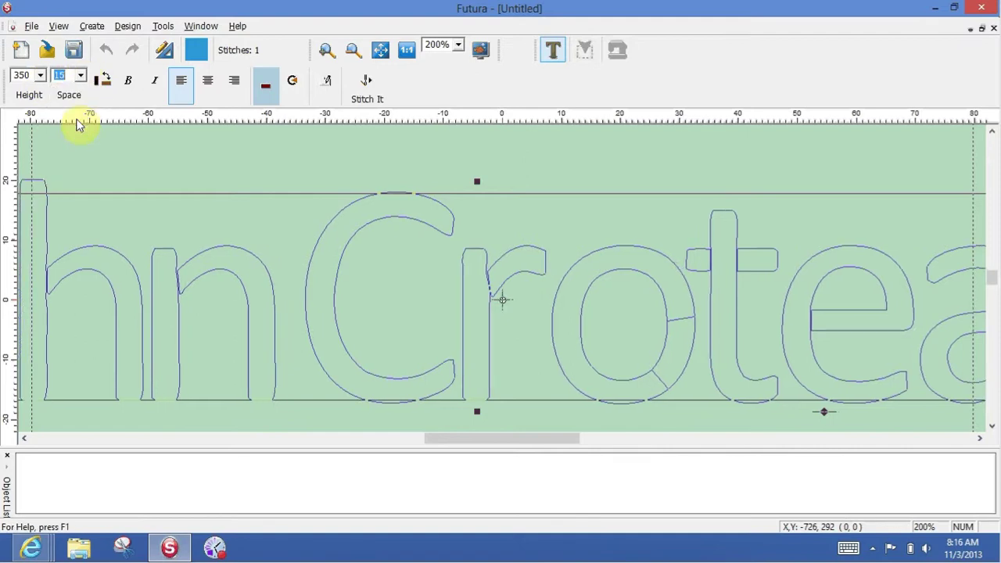
Widen spacing to 20, shrink the height to 150, then return spacing to 15
click(80, 76)
click(78, 135)
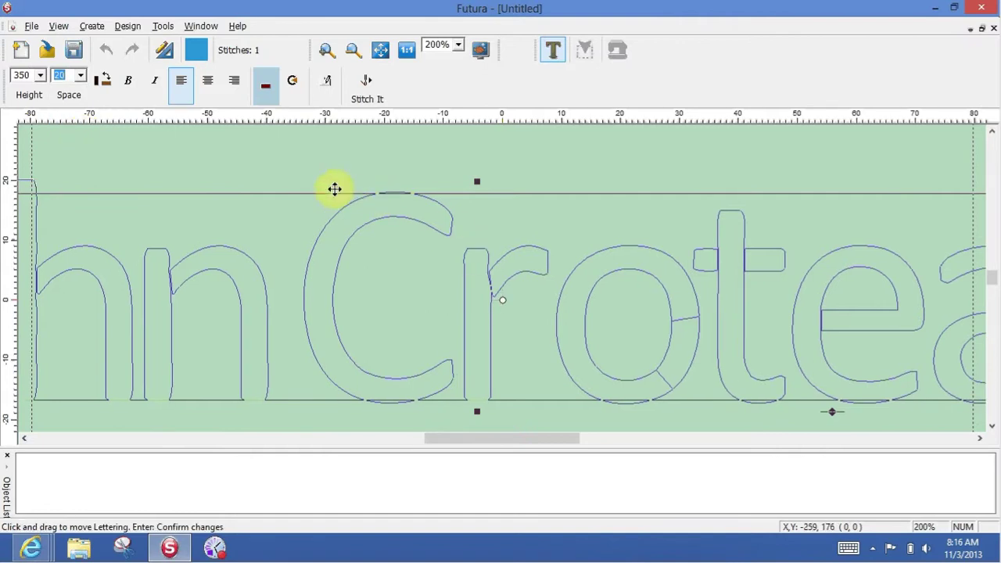
click(40, 75)
click(35, 111)
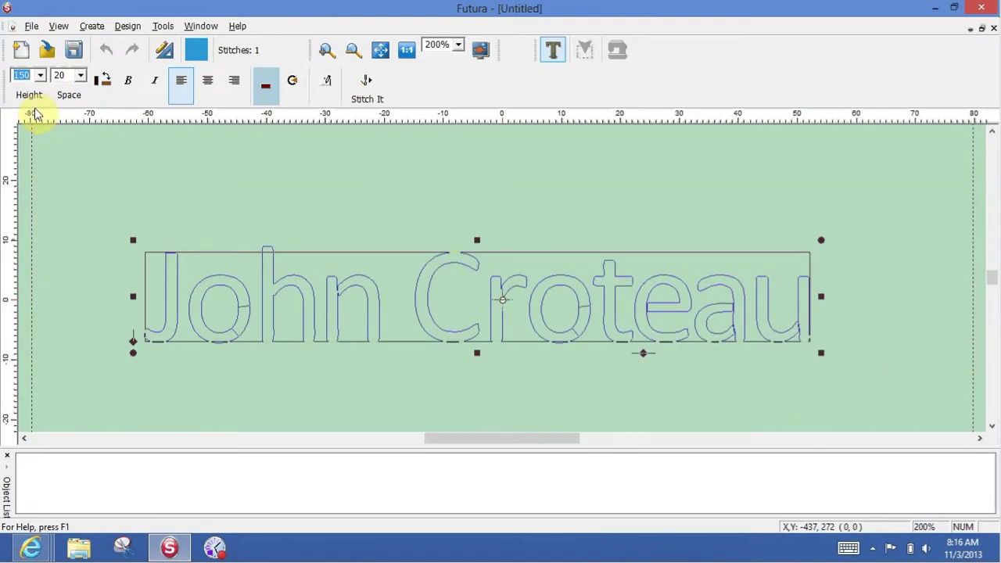
click(40, 75)
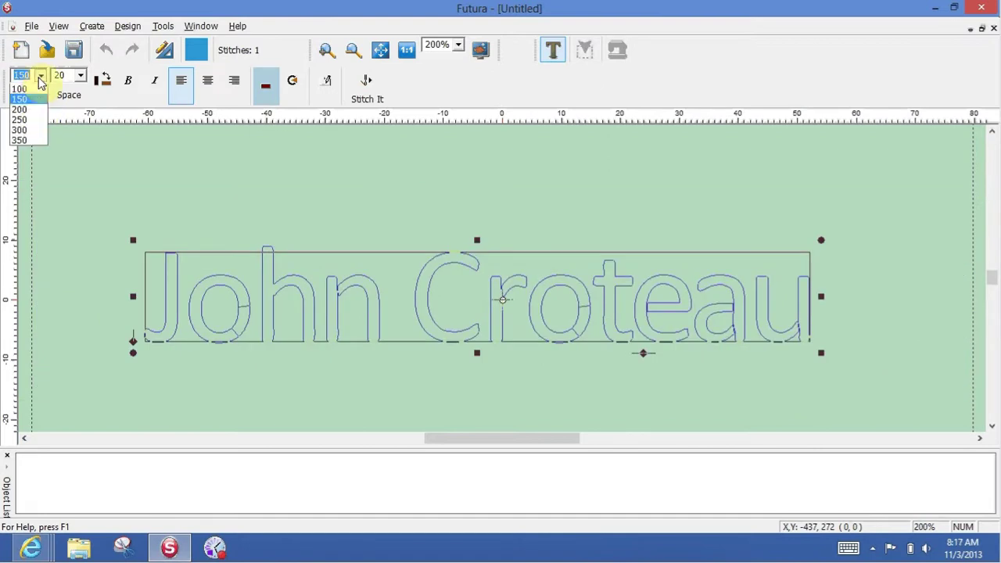
click(80, 76)
click(81, 76)
click(72, 120)
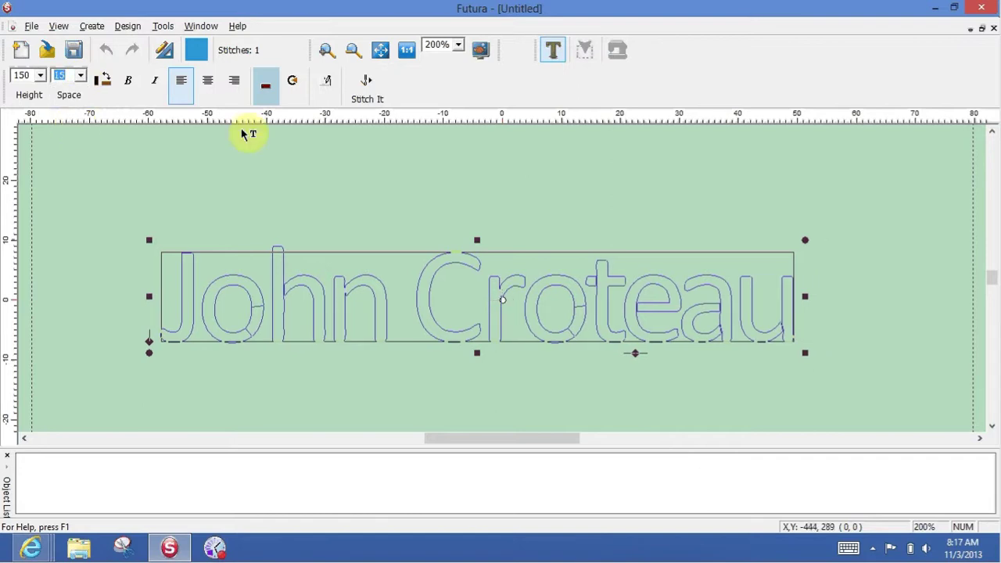
Open the lettering's Embroidery Settings and change Density from 4.00 to 3.00
click(325, 86)
mouse_move(544, 135)
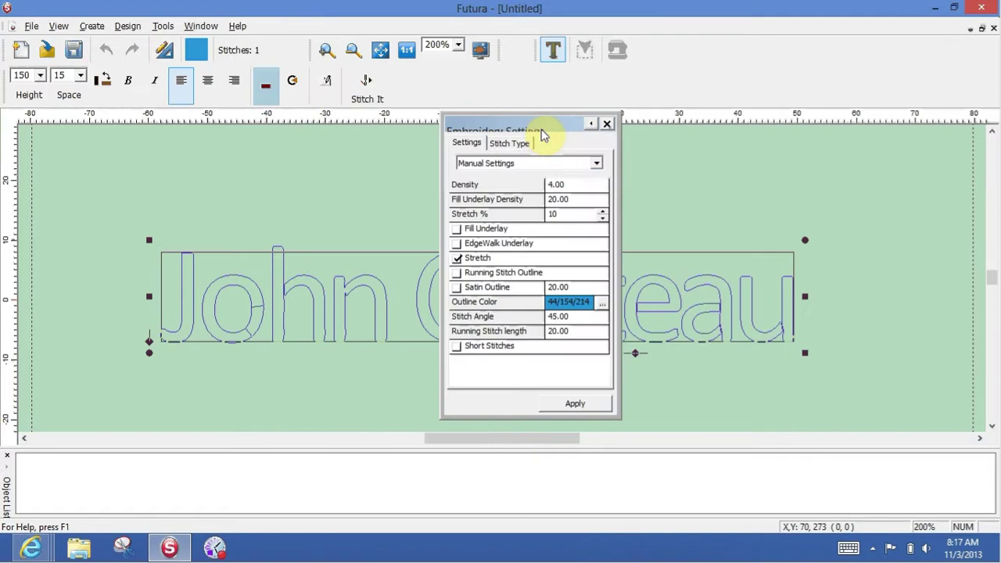
click(570, 186)
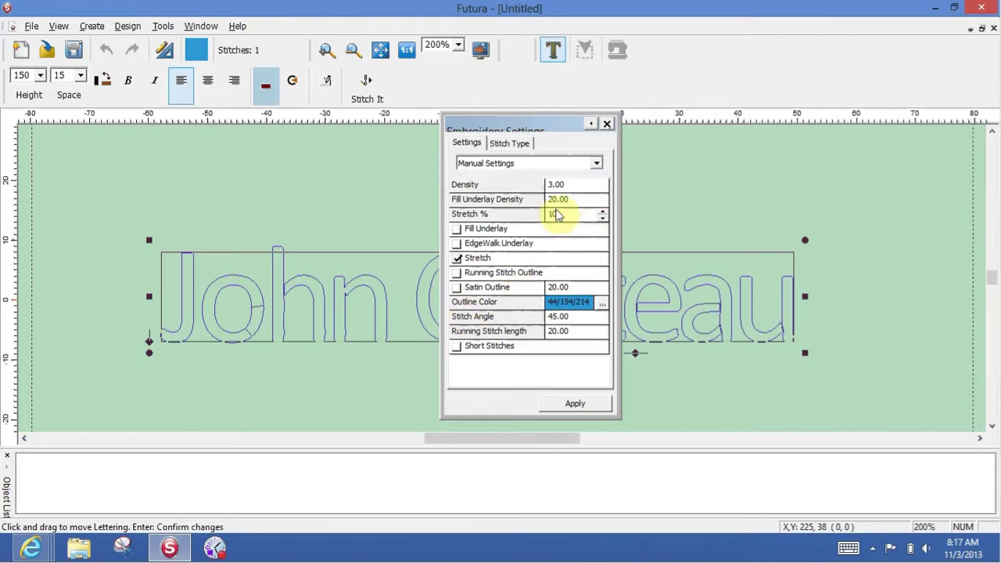
click(517, 143)
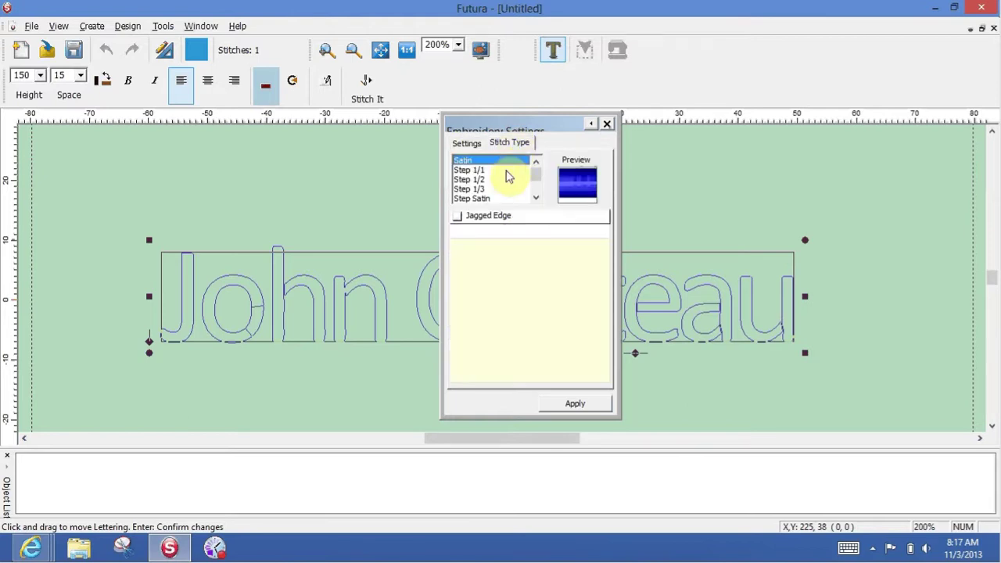
click(489, 170)
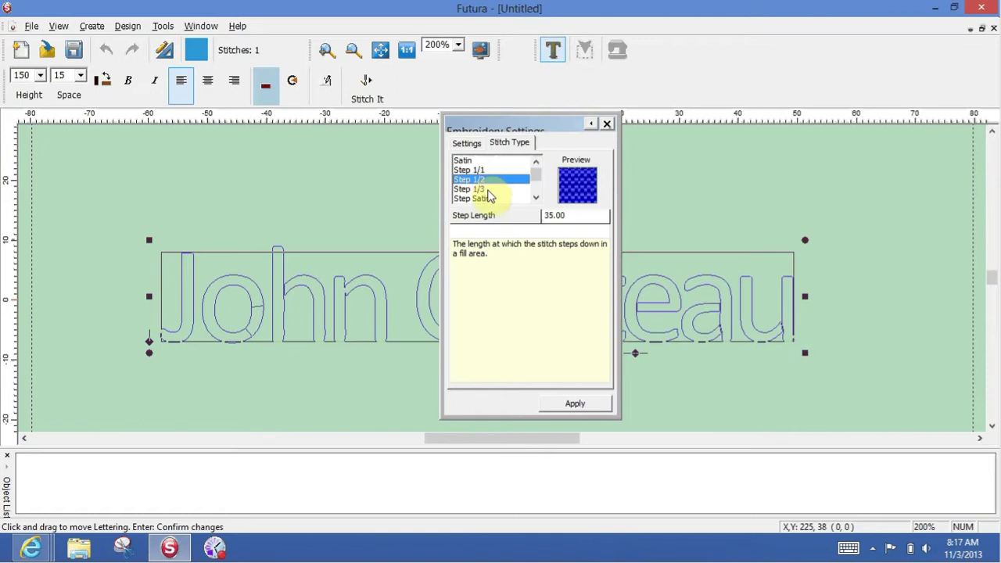
click(486, 190)
click(485, 161)
click(491, 170)
click(487, 181)
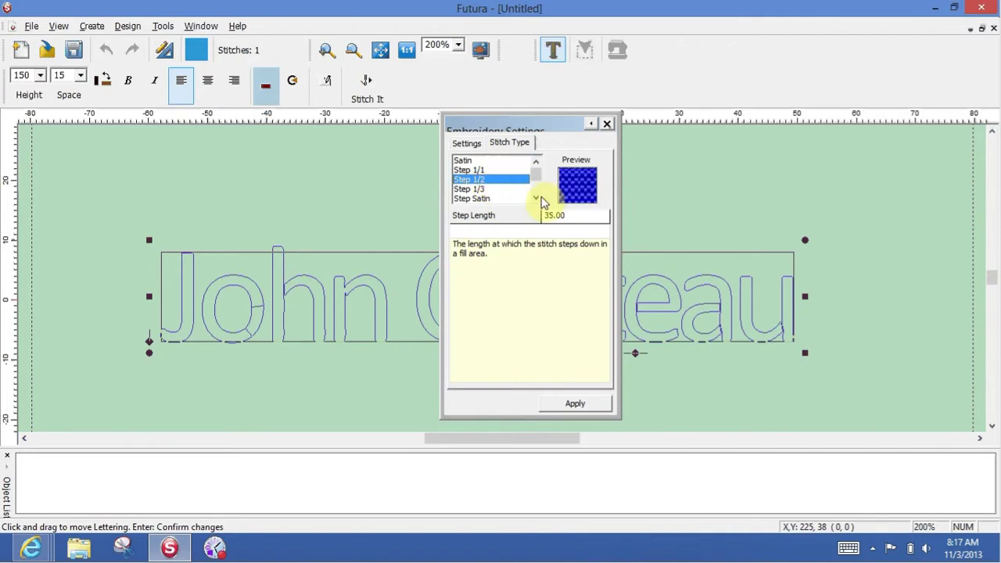
click(485, 198)
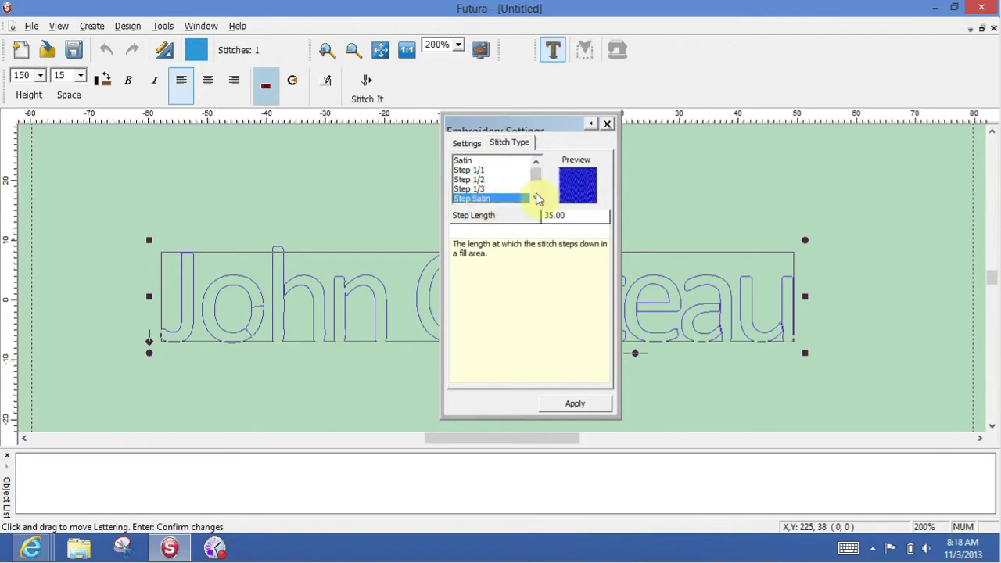
click(536, 199)
click(536, 199)
click(502, 190)
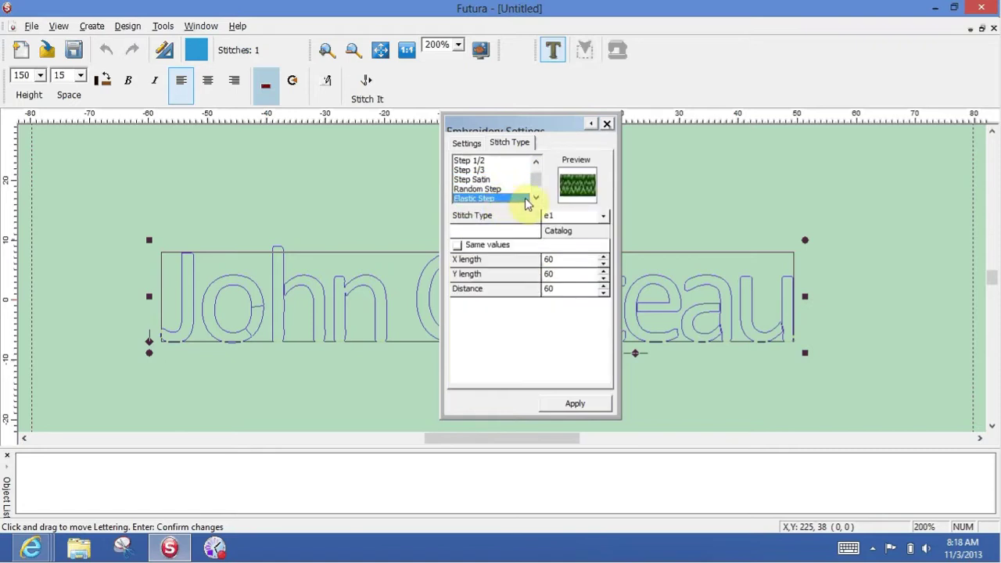
click(503, 191)
click(496, 199)
click(501, 189)
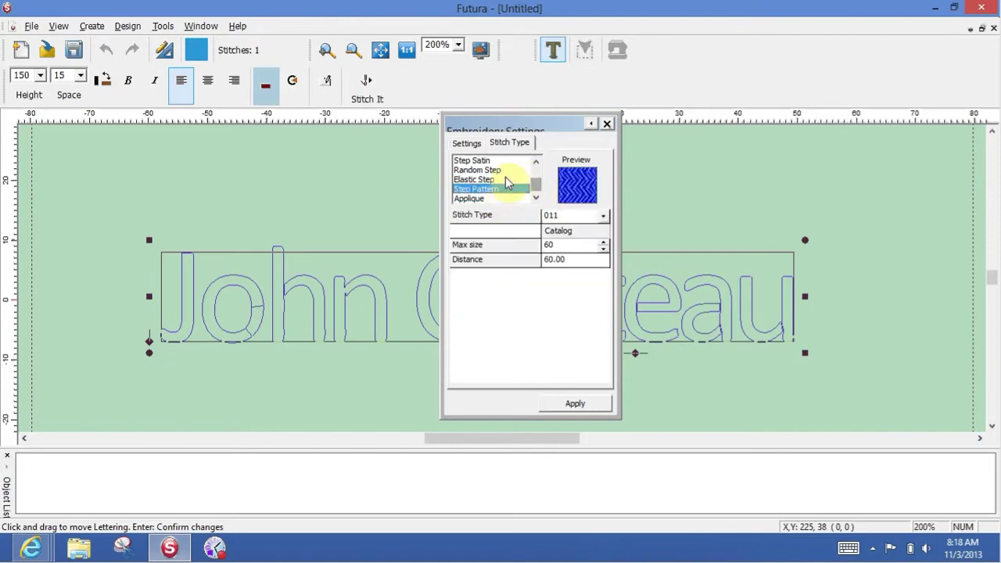
click(509, 198)
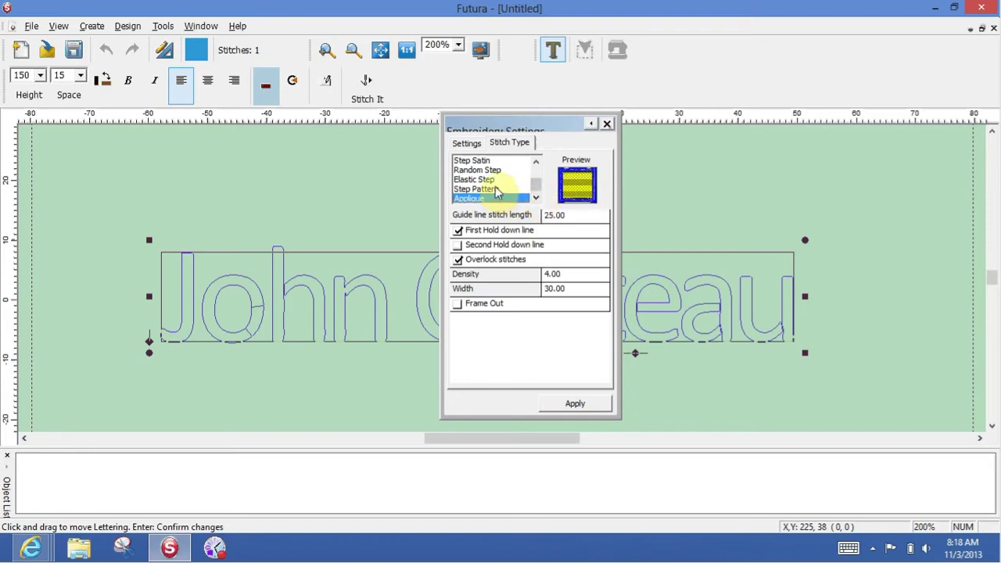
click(500, 189)
click(499, 162)
drag(537, 188, 536, 174)
click(470, 162)
Enable Fill Underlay, keep Stretch at 10%, and apply the embroidery settings
click(467, 144)
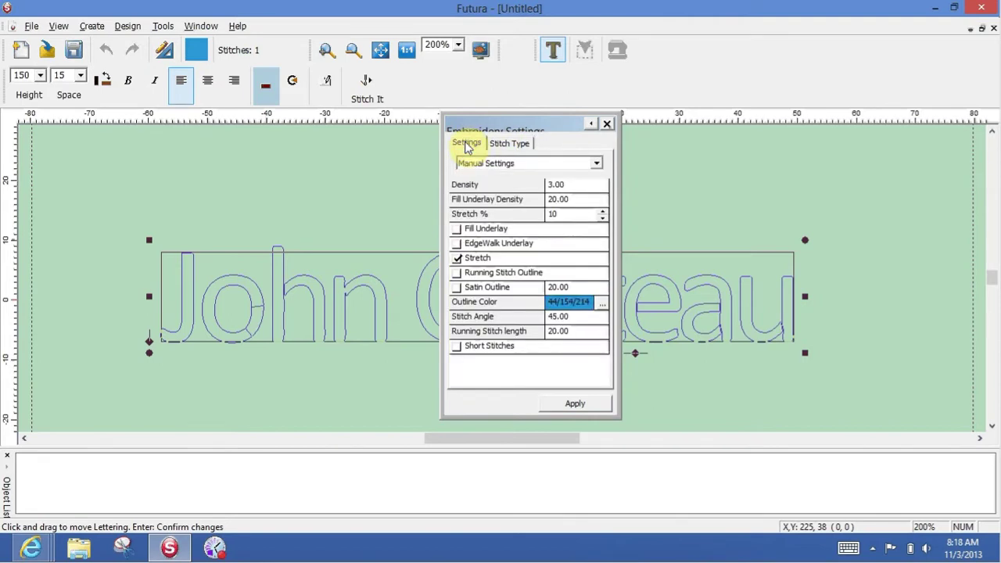
click(457, 229)
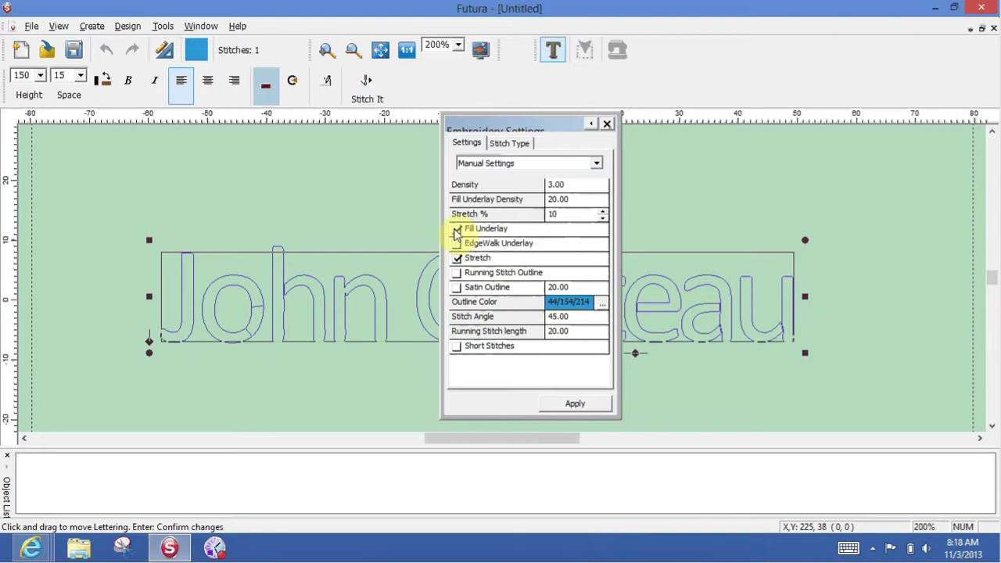
click(604, 217)
click(604, 213)
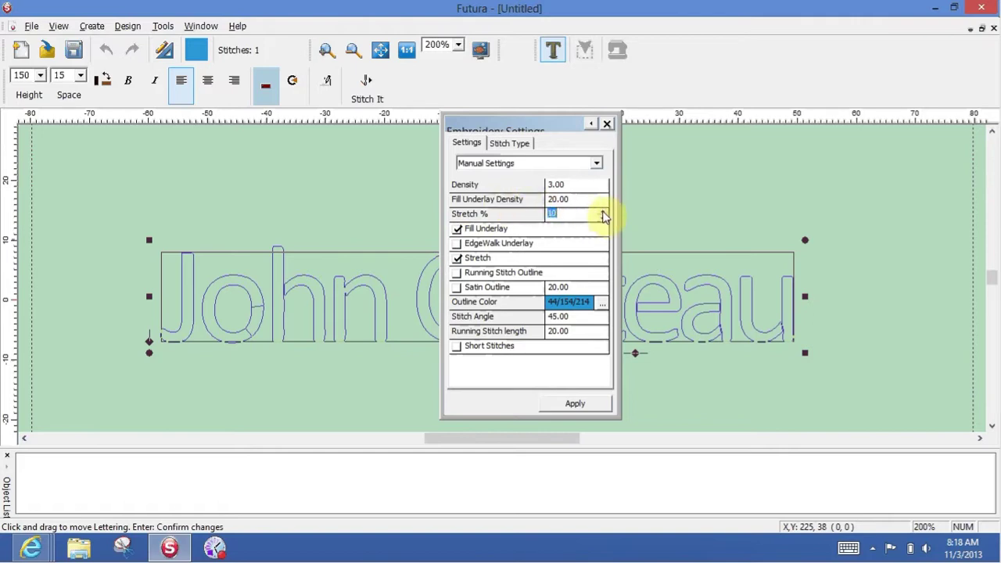
click(575, 403)
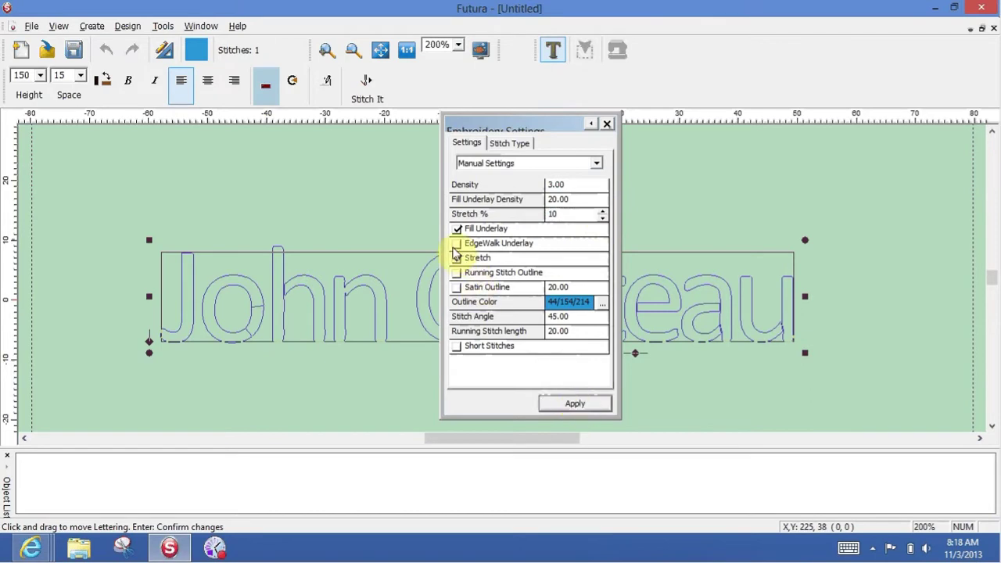
Close the settings, stitch the lettering into 2857 satin stitches, and replay it with Redraw Design
click(609, 124)
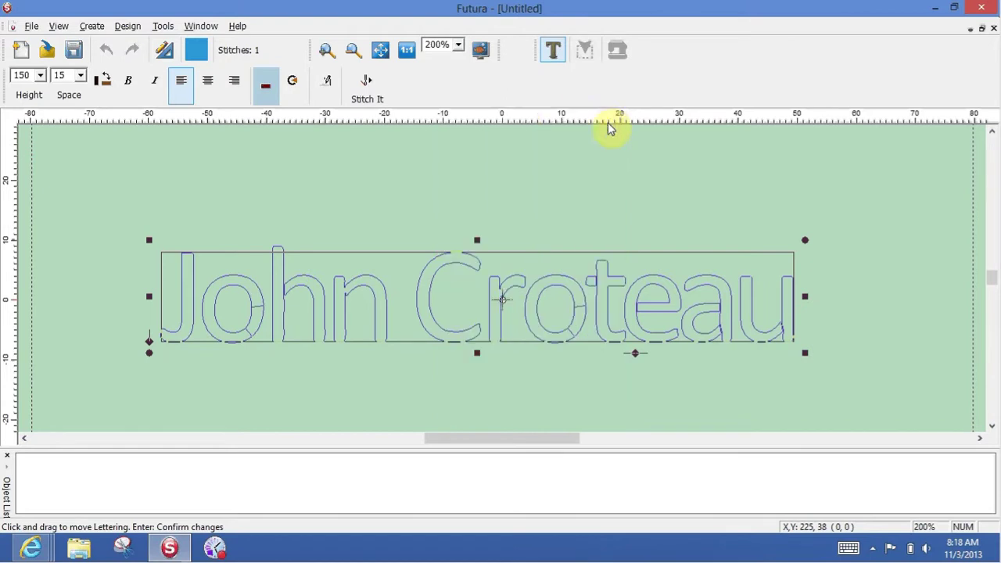
click(363, 91)
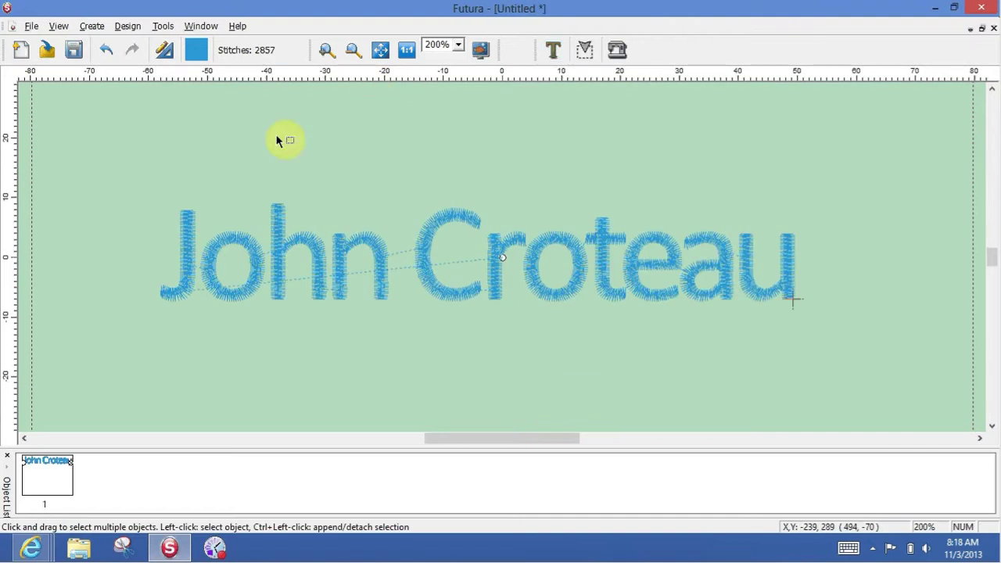
click(51, 28)
click(76, 63)
click(662, 50)
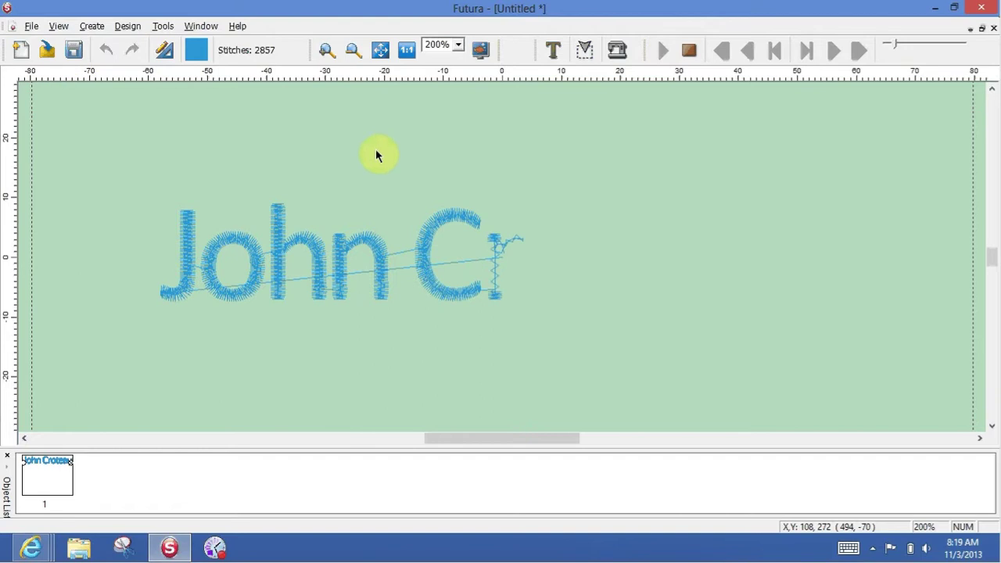
Close the current design without saving and zoom to 100%
click(993, 28)
click(505, 307)
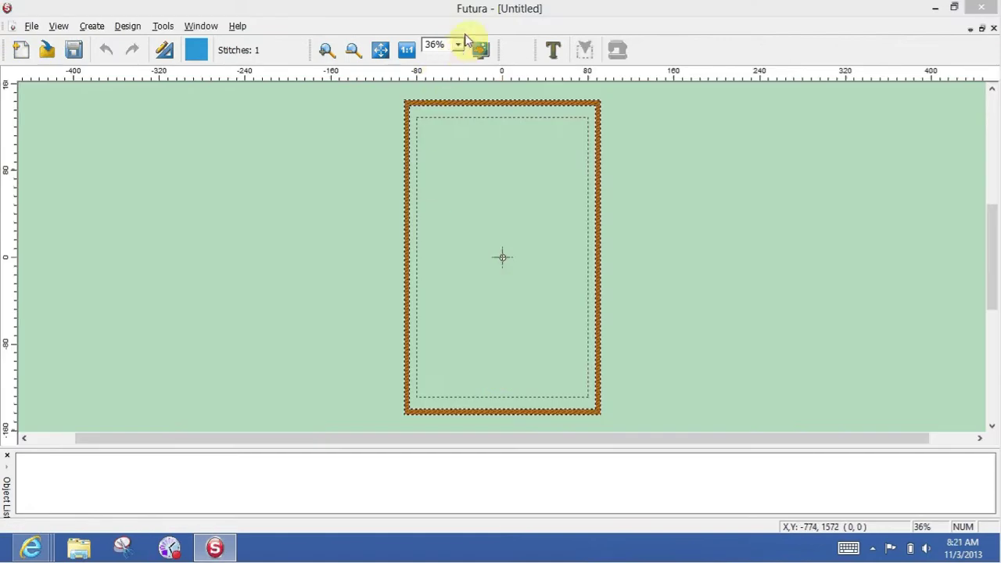
click(459, 46)
click(435, 90)
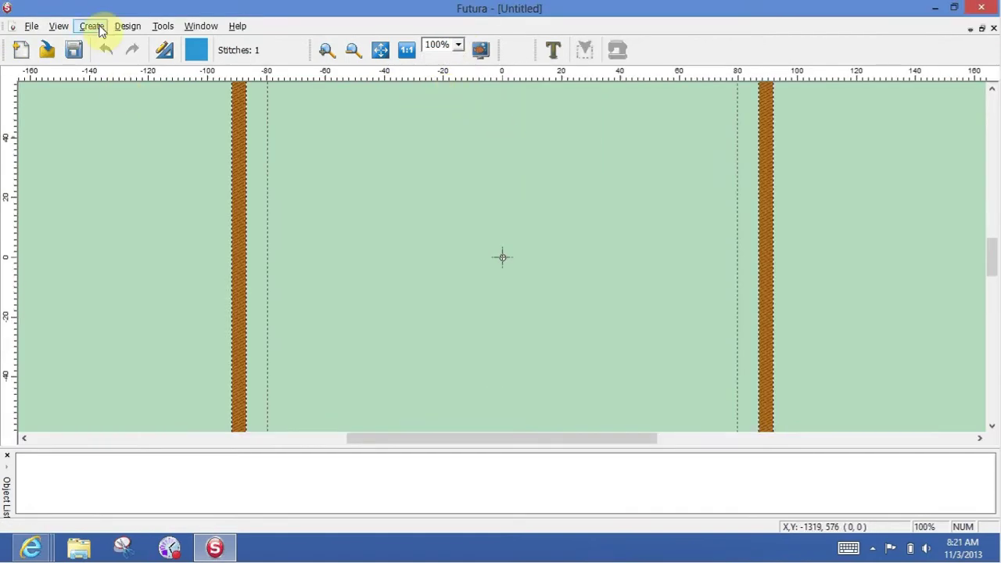
Start a new HyperFont Wizard run and type the person's full name
click(98, 28)
click(115, 114)
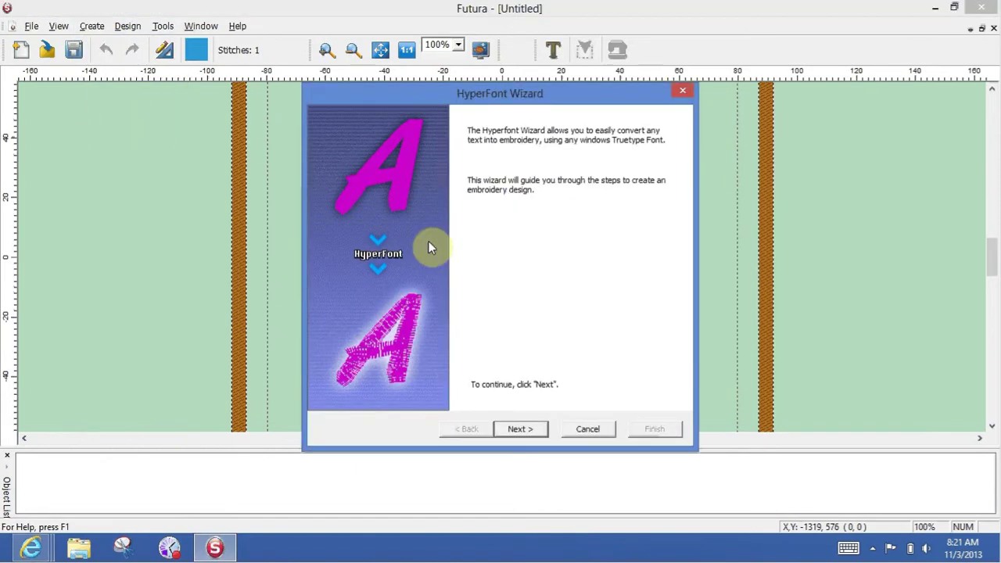
click(516, 429)
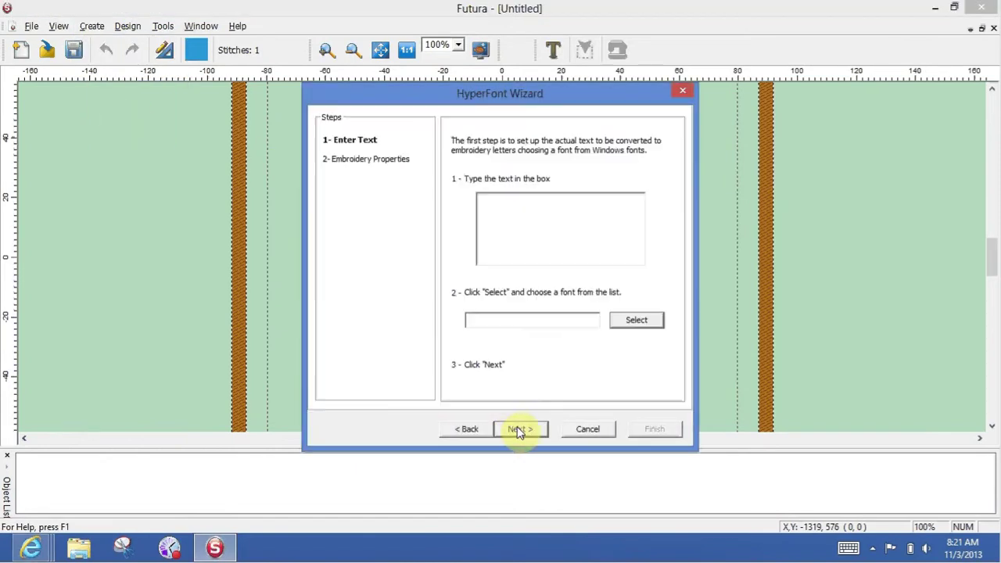
click(515, 209)
text(John Croteau)
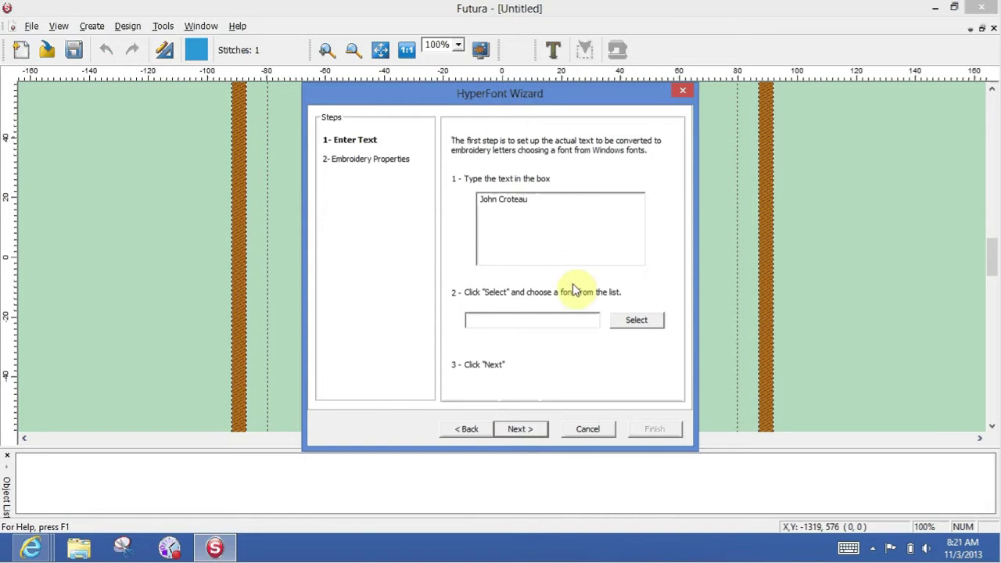
Choose Calibri in the Bold style as the lettering font
click(653, 317)
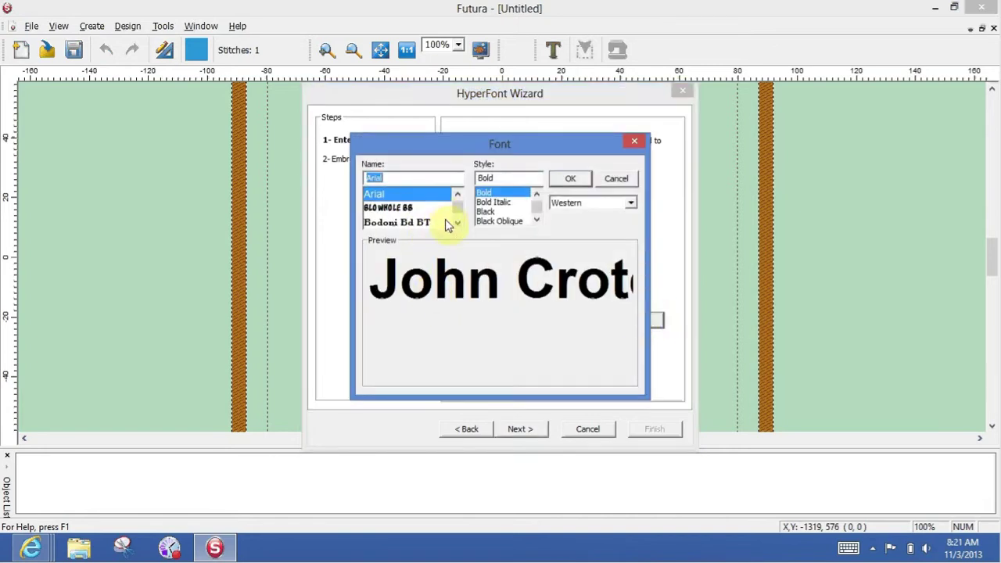
click(458, 226)
click(458, 226)
click(458, 226)
click(391, 209)
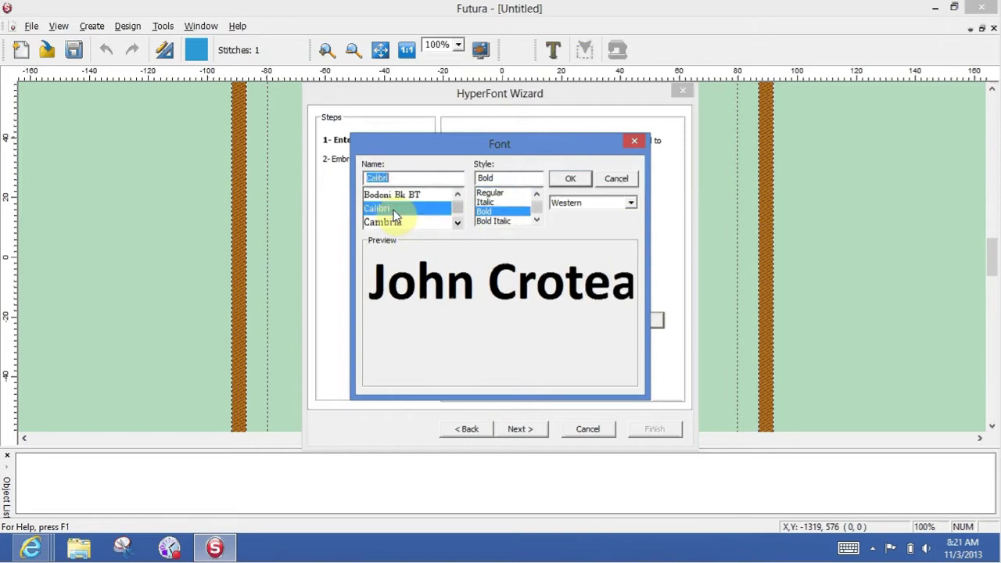
click(400, 222)
click(387, 208)
click(491, 192)
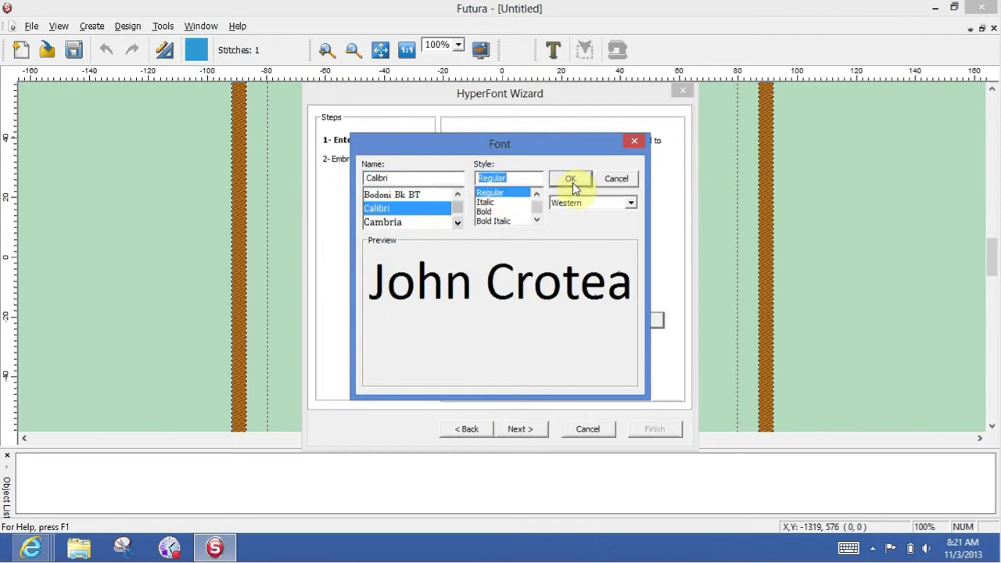
click(485, 211)
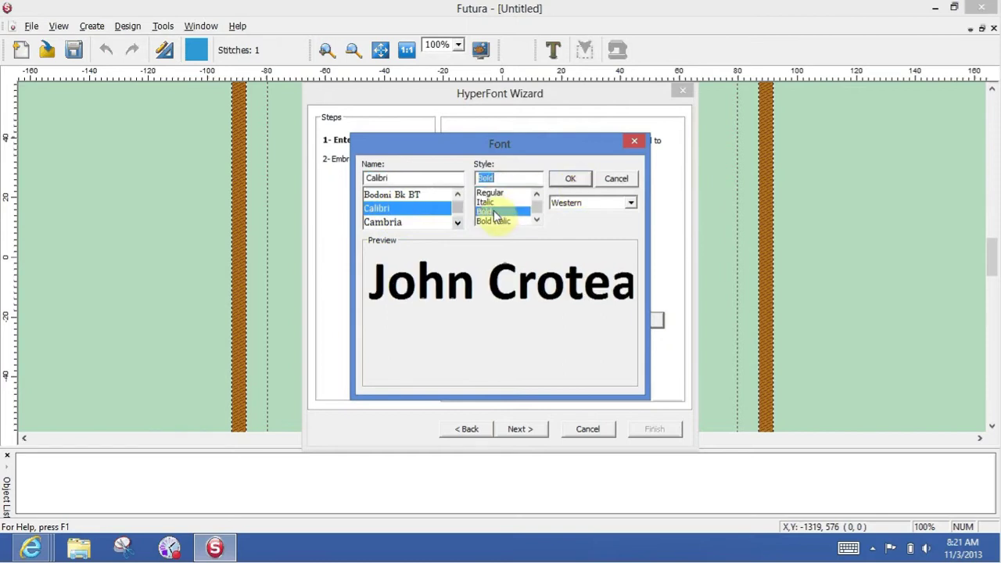
click(572, 180)
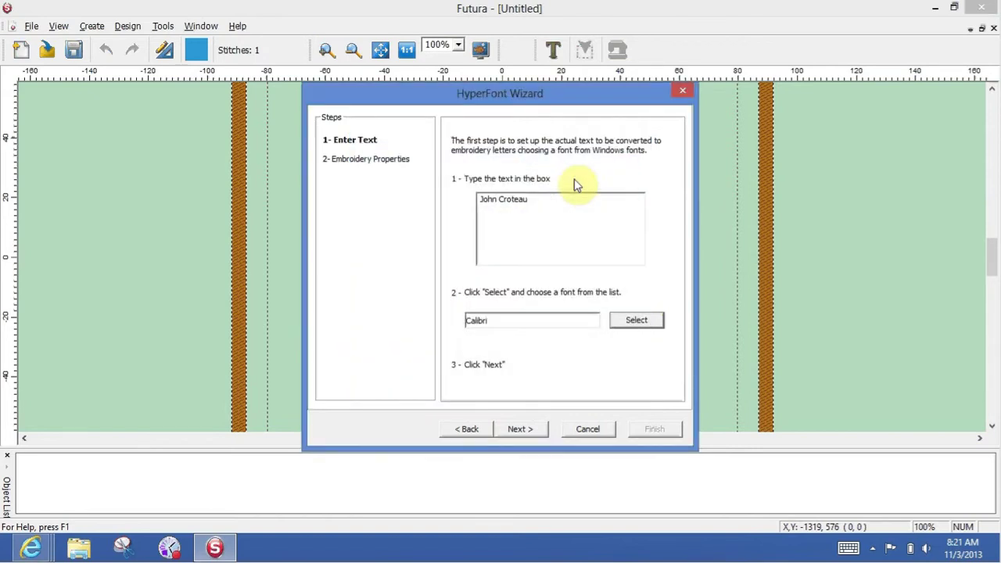
Set column stitch as the filling and finish the wizard to create the lettering
click(518, 429)
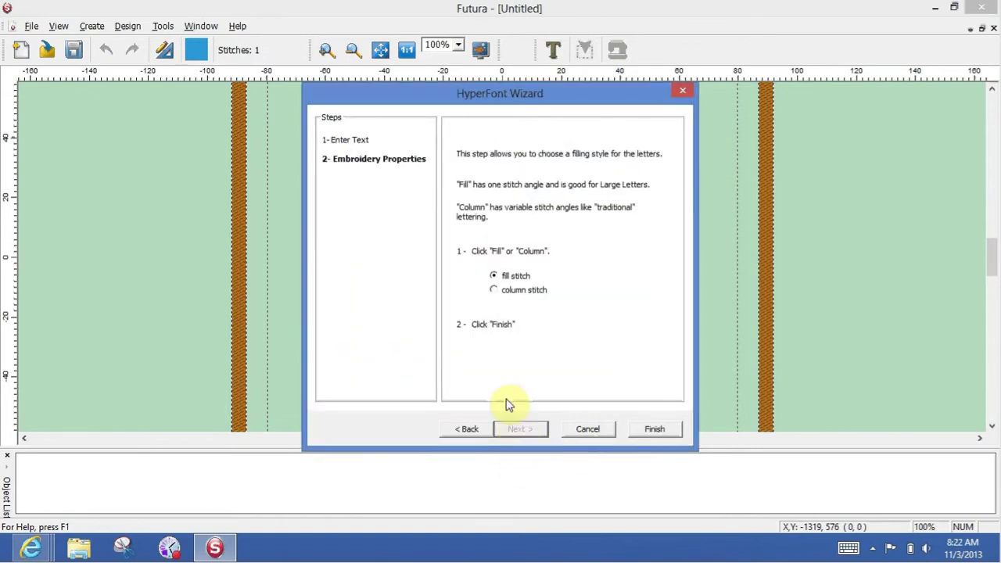
click(494, 291)
click(656, 429)
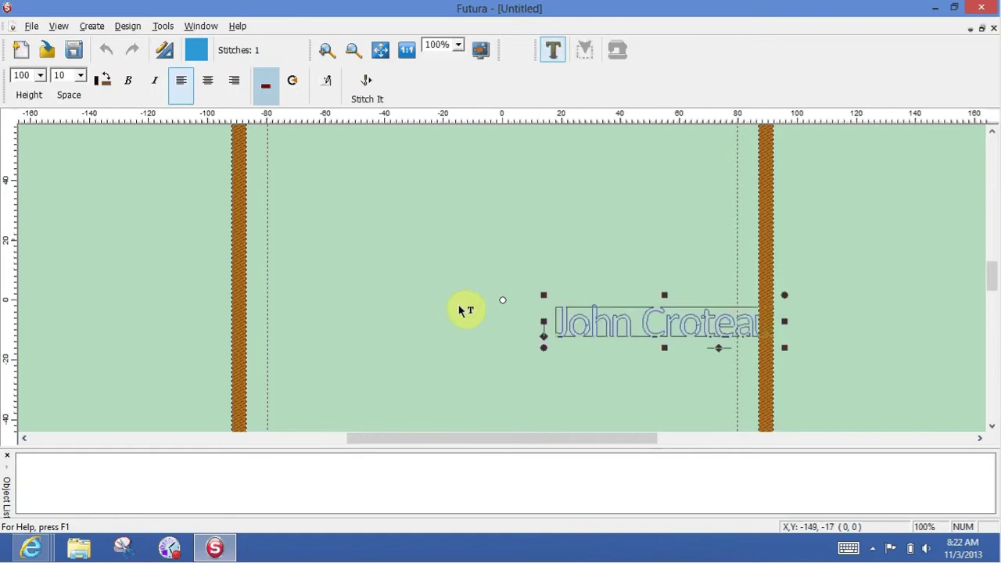
Make the lettering 250 high and move it left inside the hoop
click(41, 75)
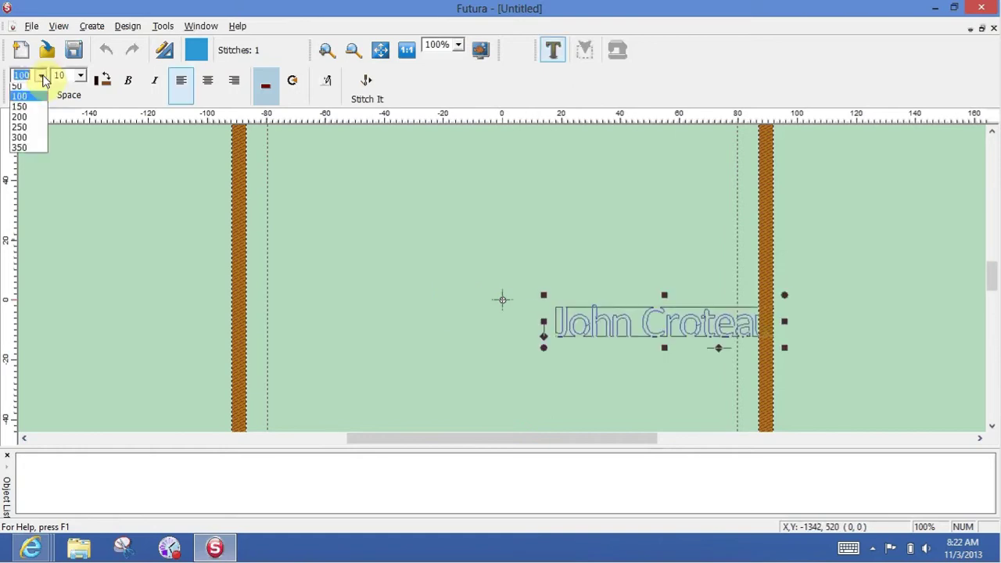
click(29, 131)
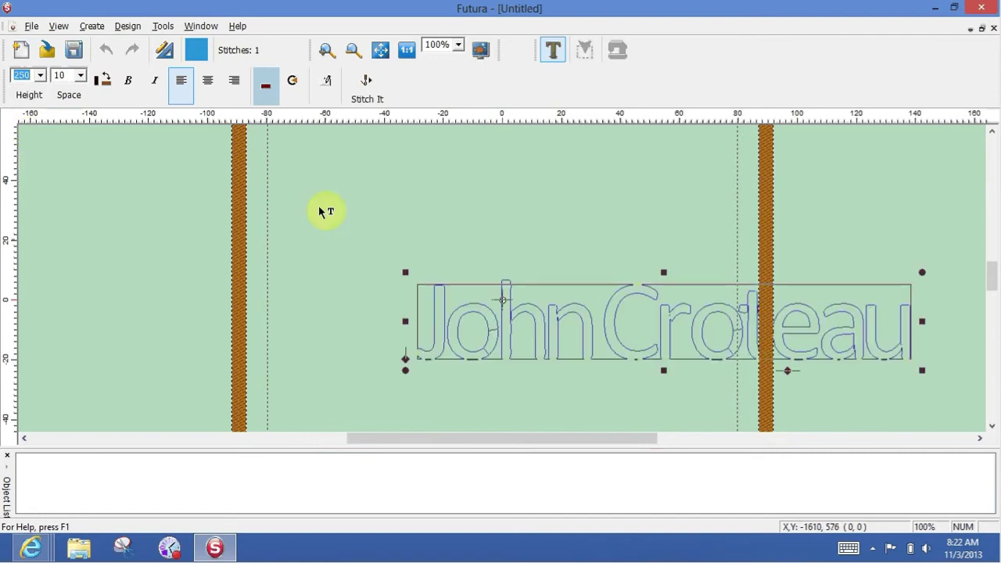
drag(693, 290, 516, 273)
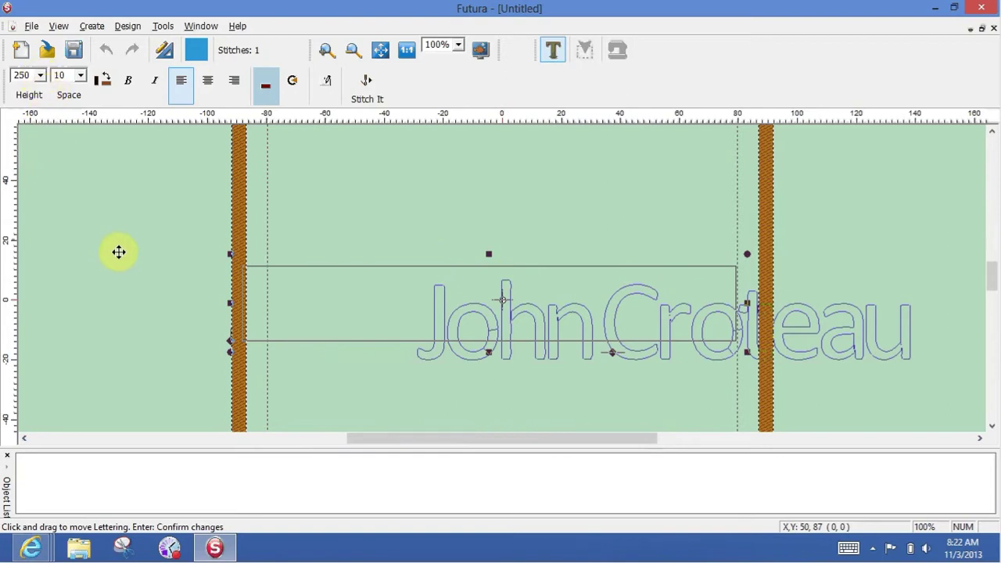
key(Return)
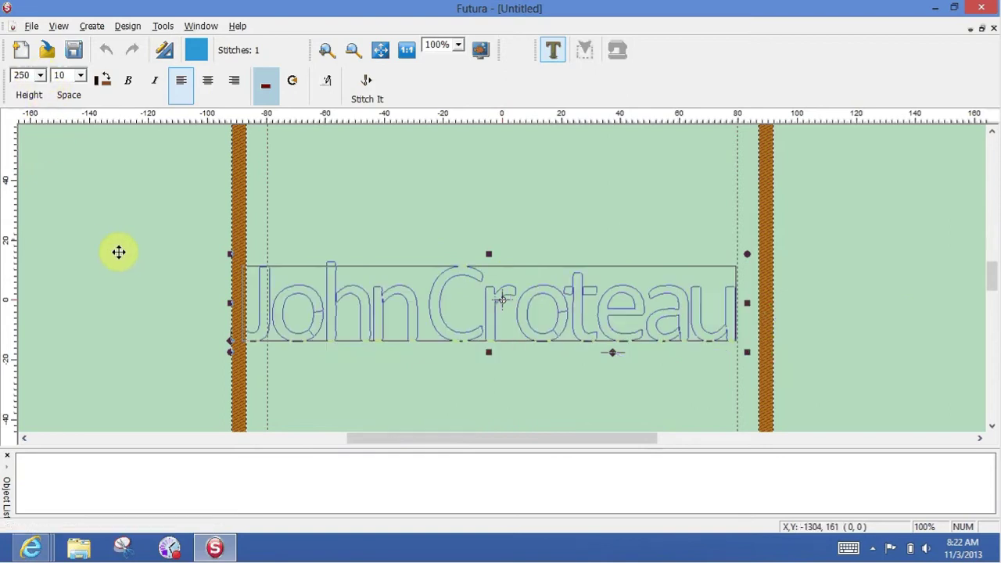
Shrink the height to 200, set spacing 15, reset the shape, and centre the lettering
click(41, 76)
click(31, 123)
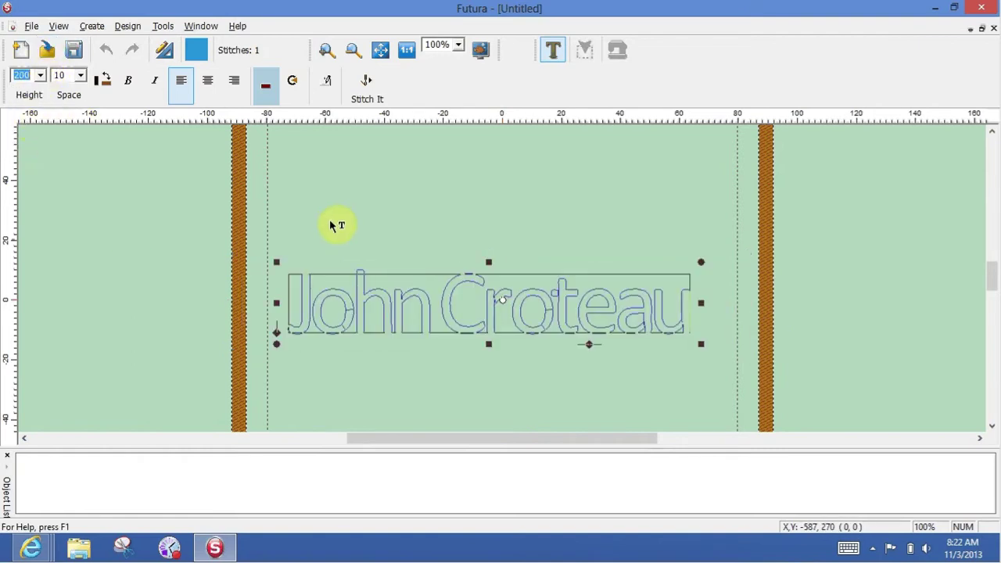
drag(525, 276, 550, 276)
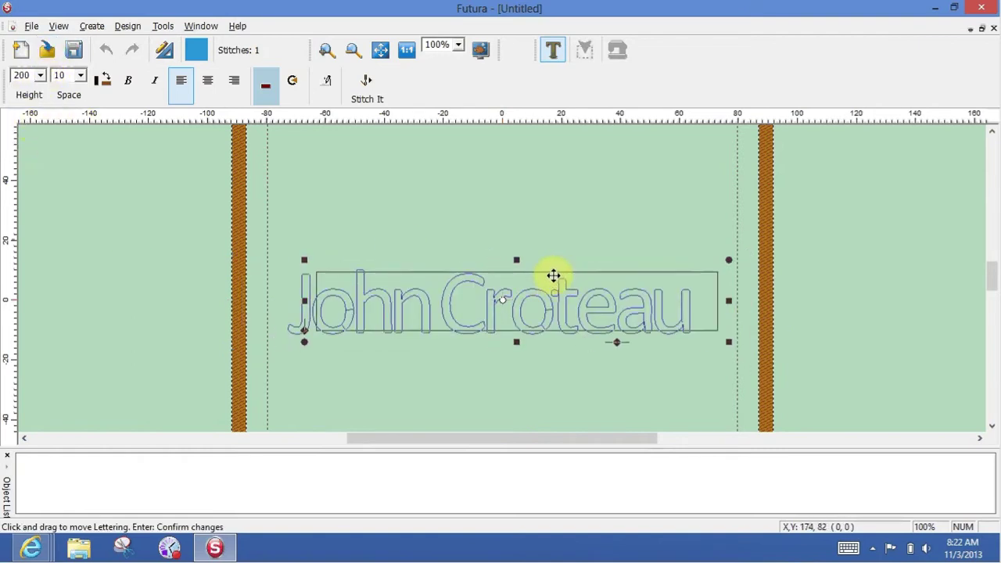
click(82, 76)
click(78, 98)
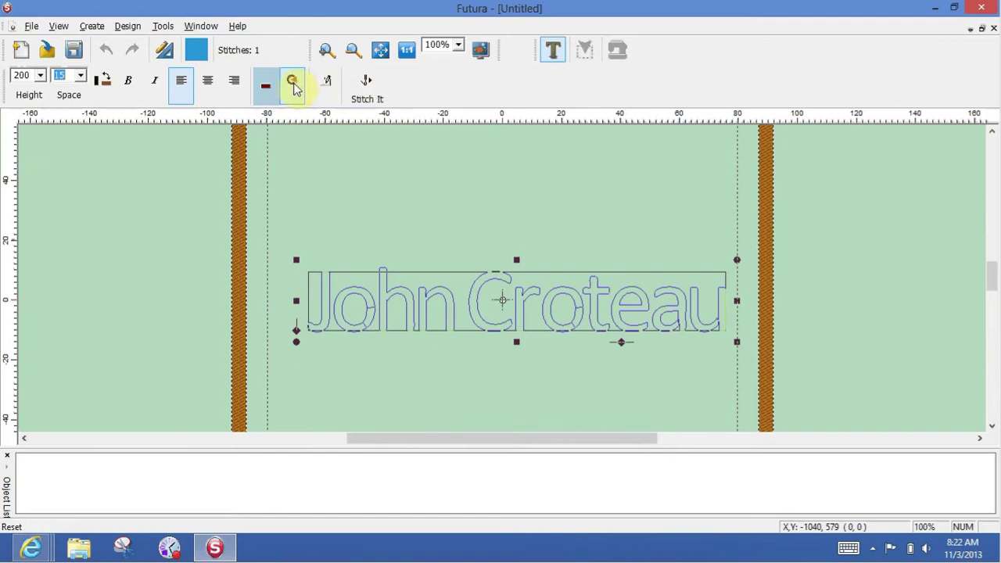
click(294, 86)
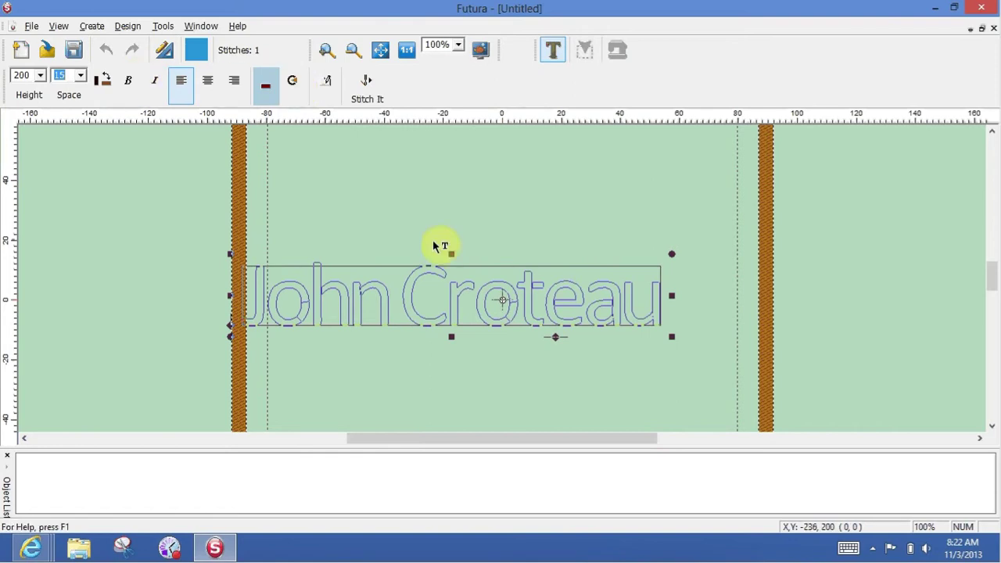
drag(483, 275, 541, 273)
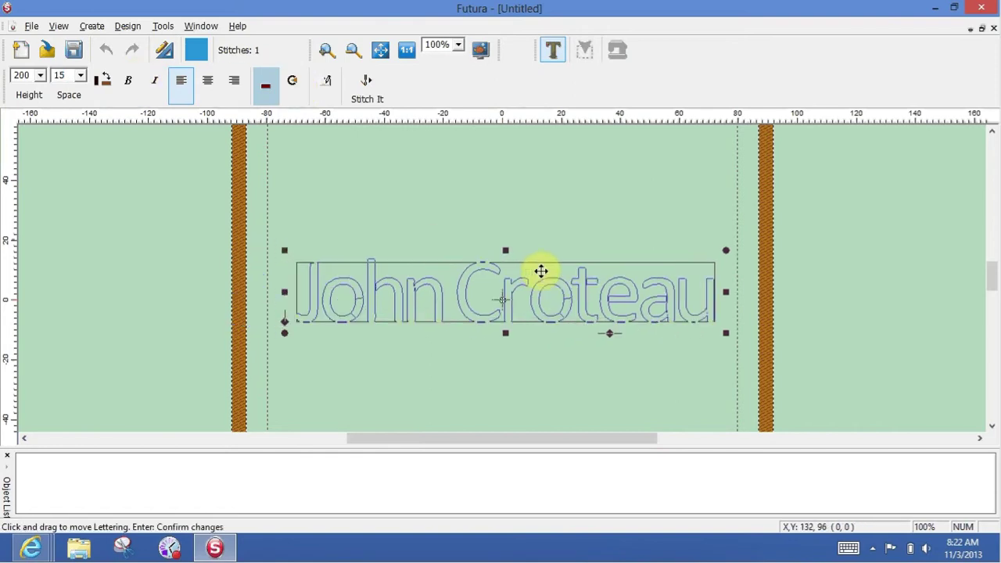
Apply embroidery settings: density 2.5, EdgeWalk Underlay on, Stretch 5%, Fill Underlay Density 10
click(327, 83)
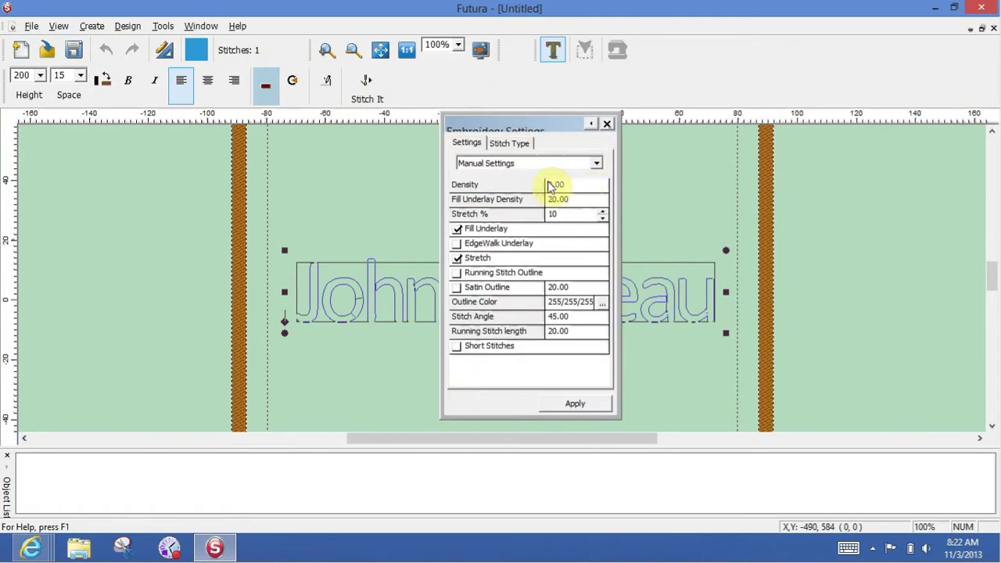
click(569, 186)
key(BackSpace)
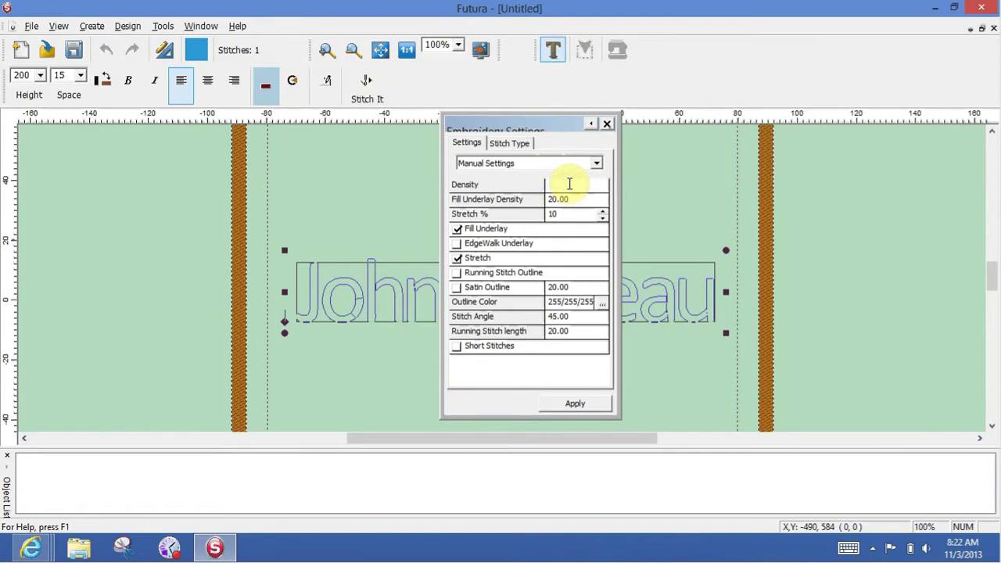
text(2.5)
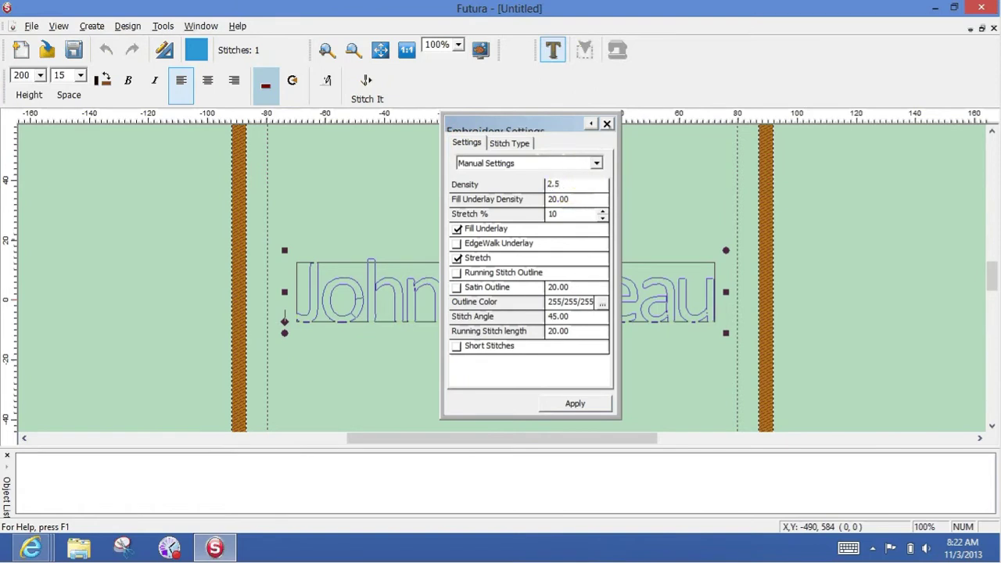
click(458, 244)
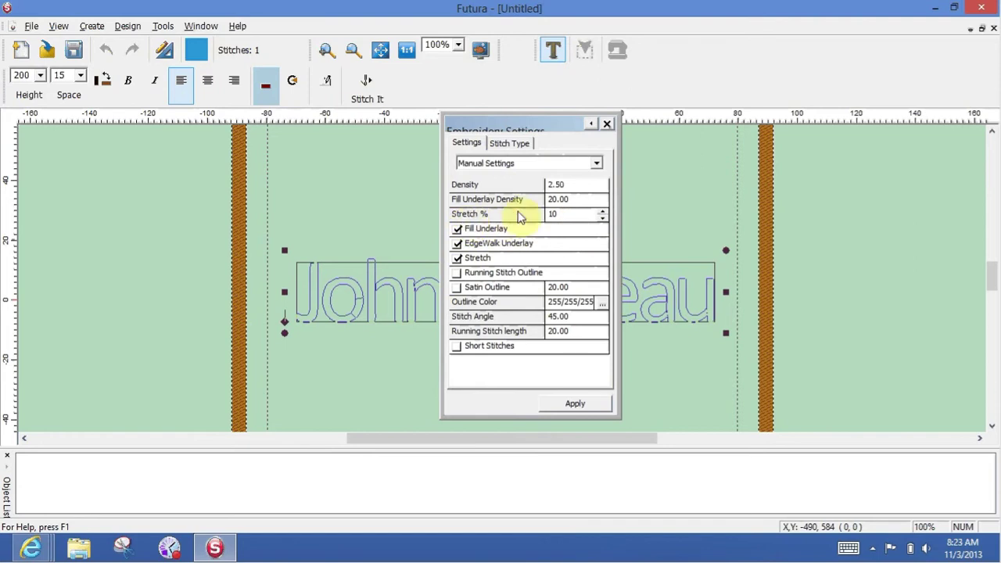
double_click(602, 218)
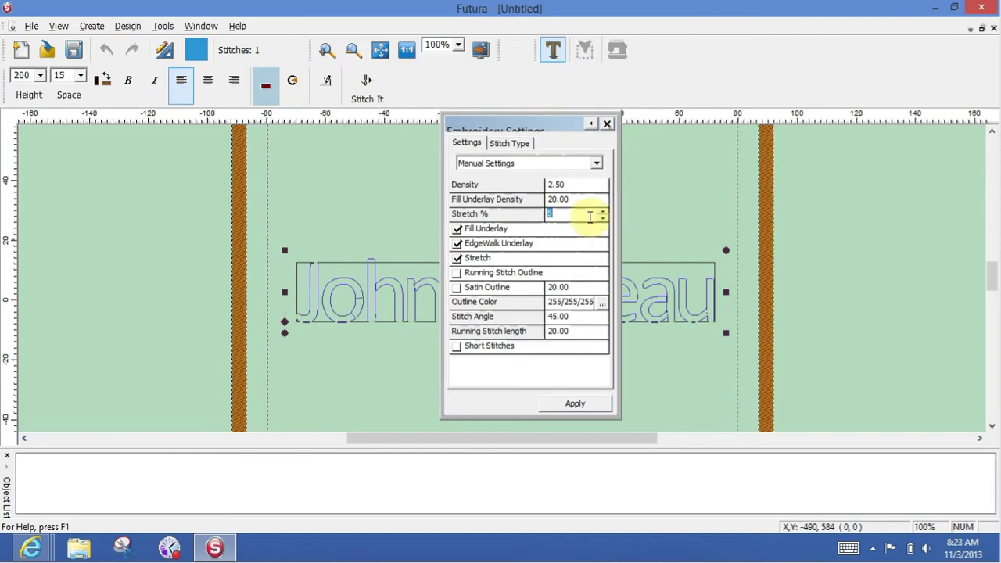
click(553, 200)
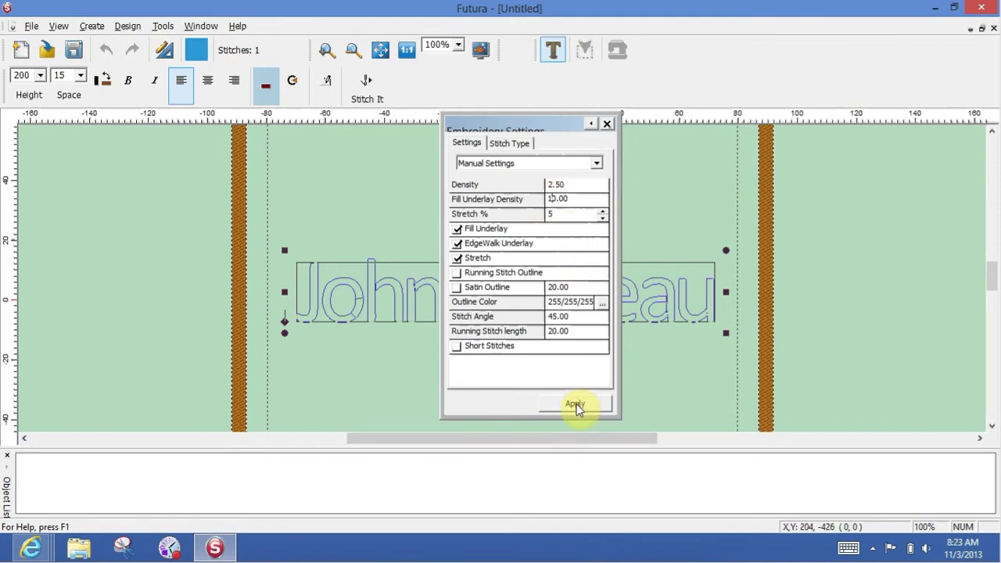
click(576, 404)
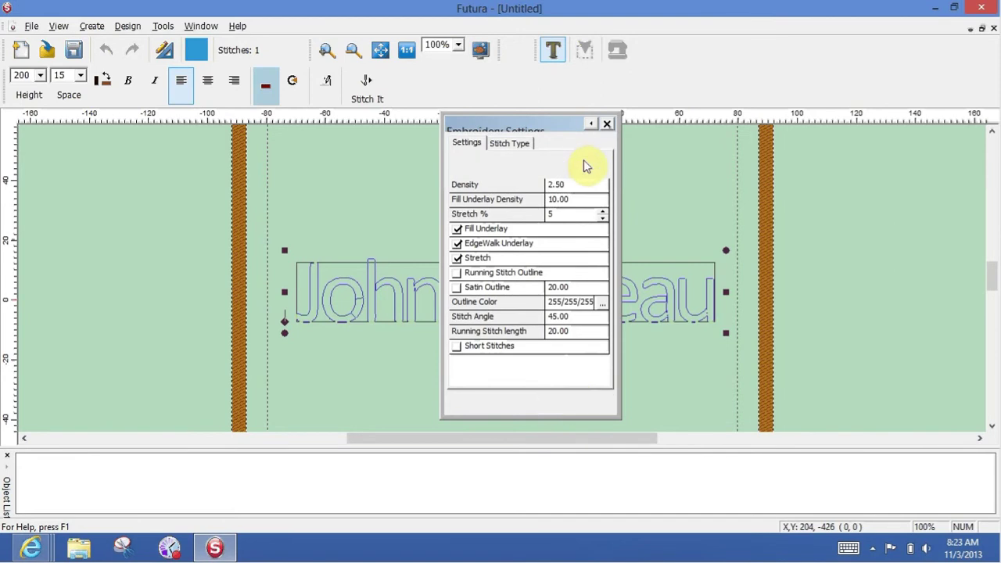
Convert the name lettering into 5007 stitches, redraw the design, and play the stitch-out simulation
click(610, 125)
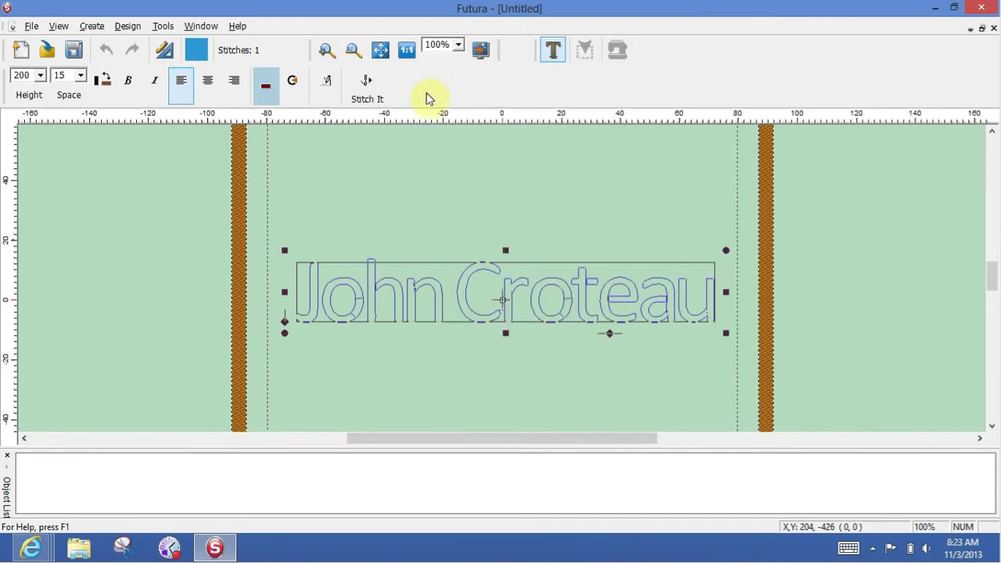
click(365, 86)
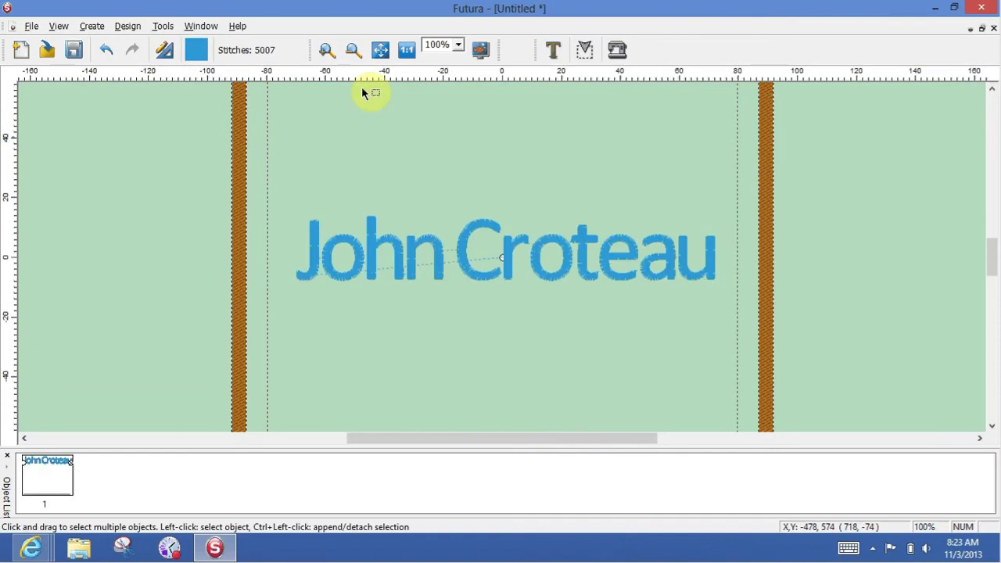
click(30, 26)
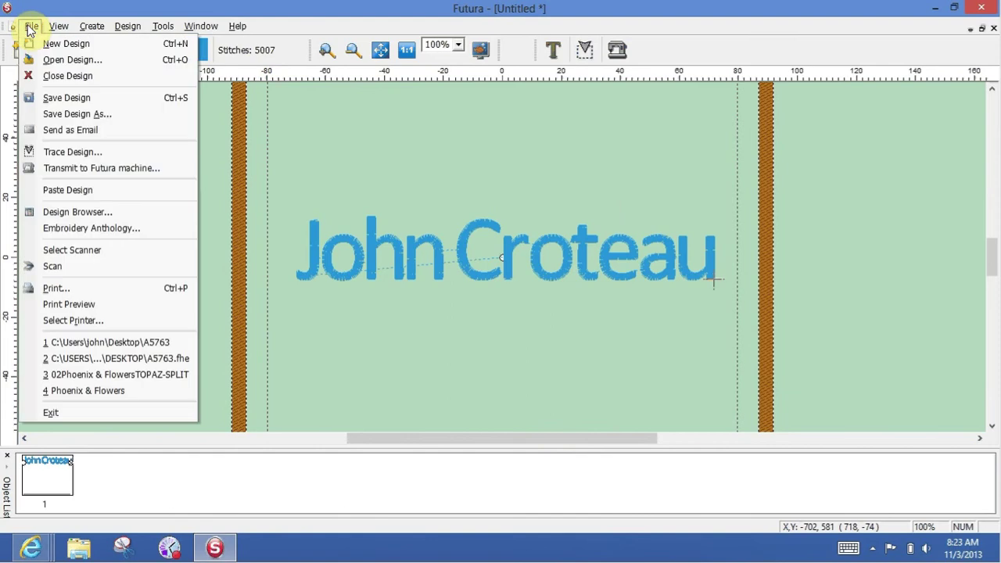
mouse_move(60, 27)
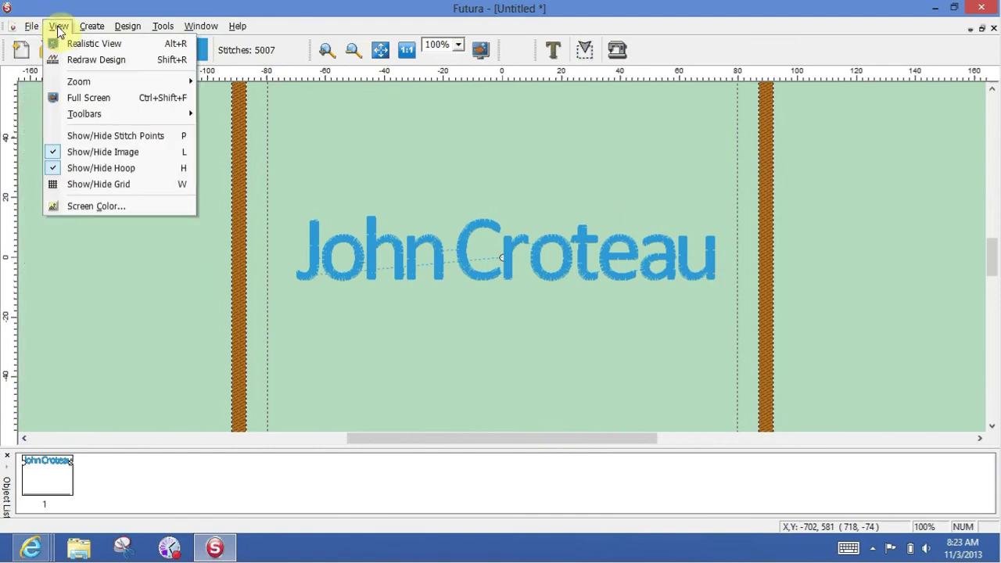
click(78, 61)
click(663, 50)
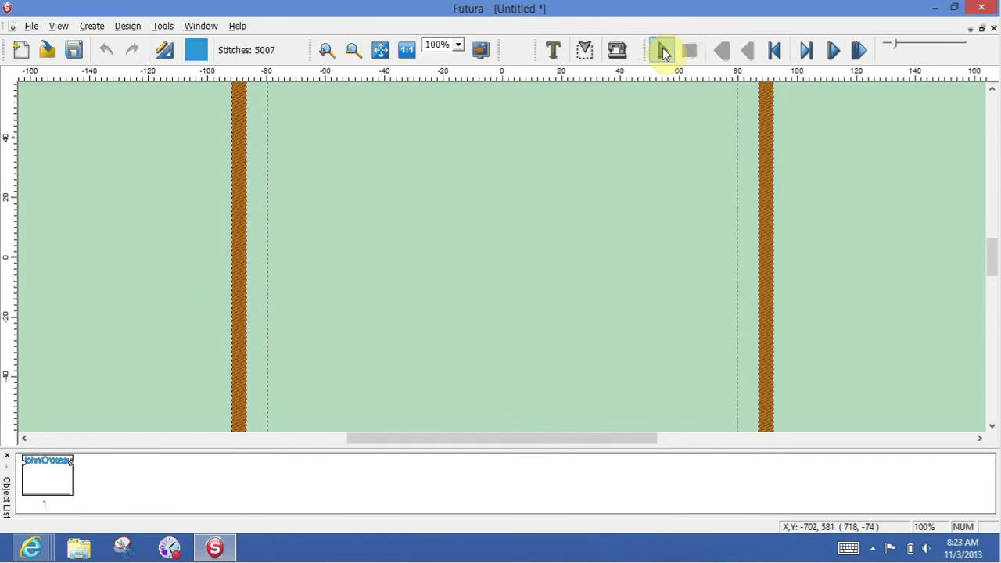